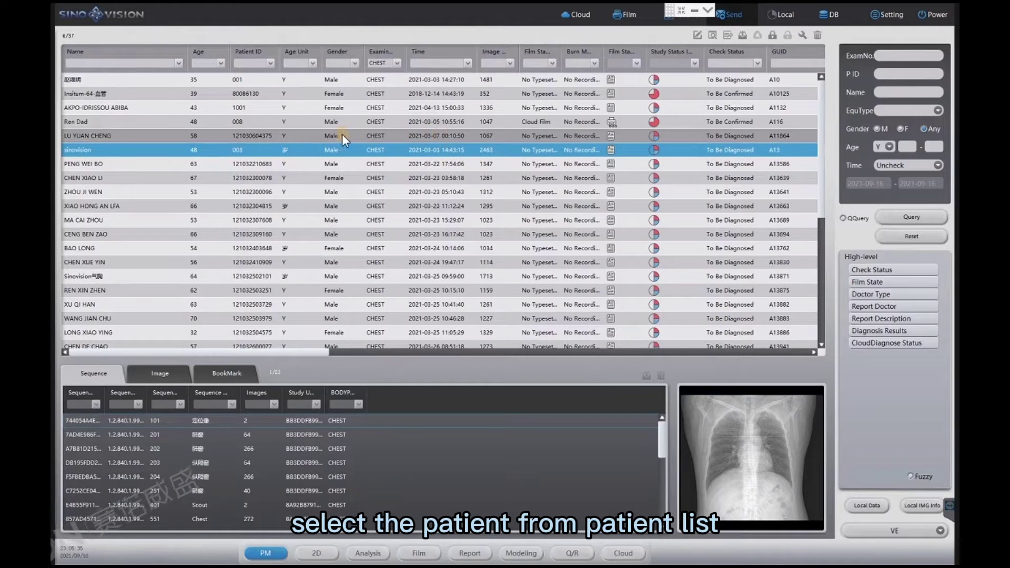
Step: Open chest series 204 in Virtual Endoscopy via its Adv Process right-click menu
left_click(217, 149)
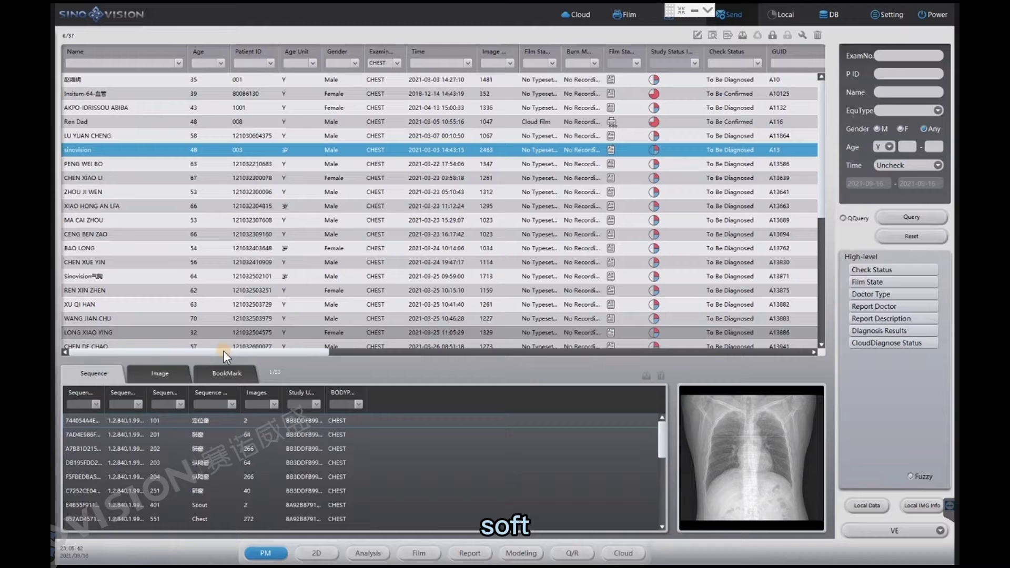
left_click(215, 477)
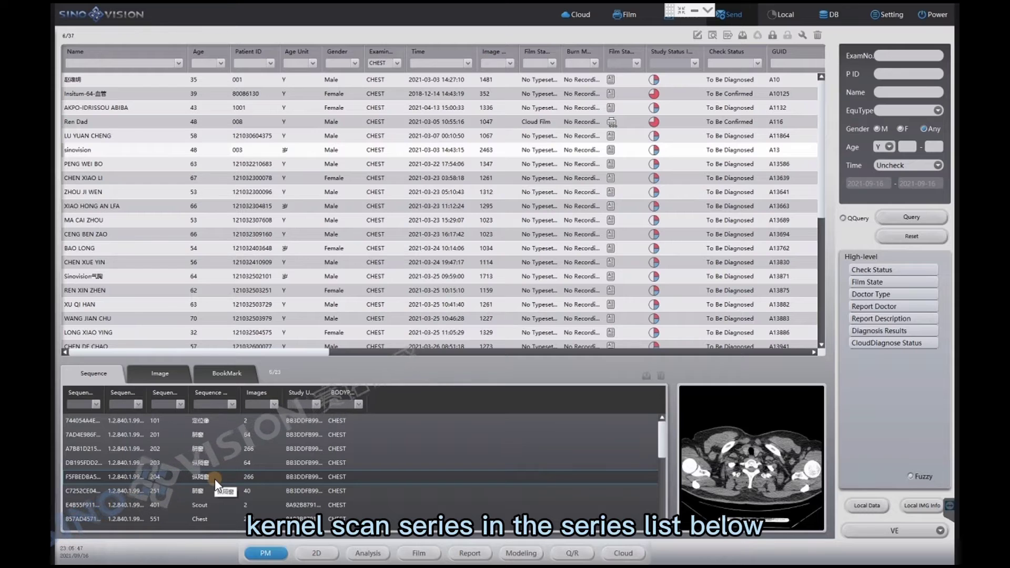
right_click(215, 479)
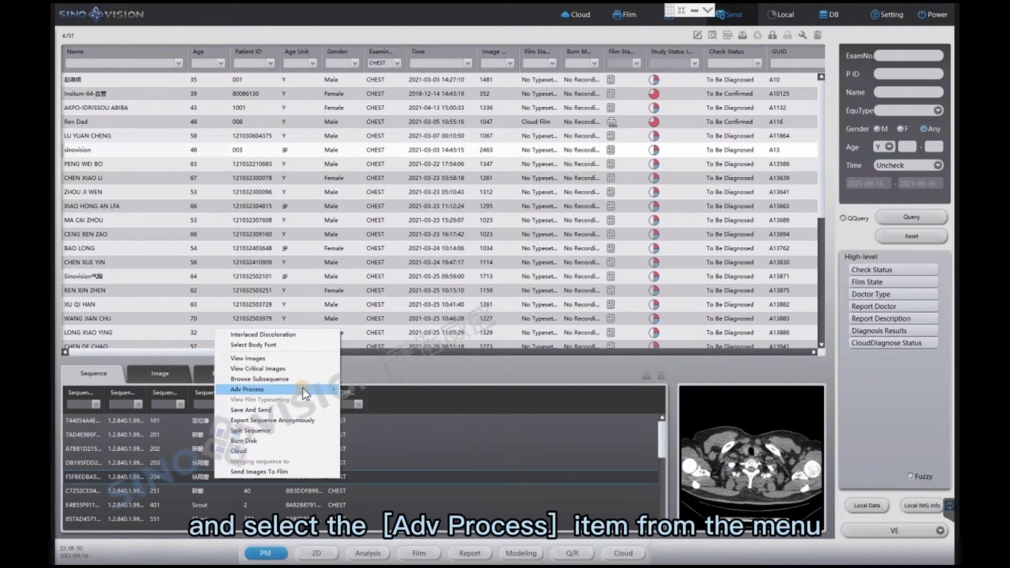
mouse_move(303, 388)
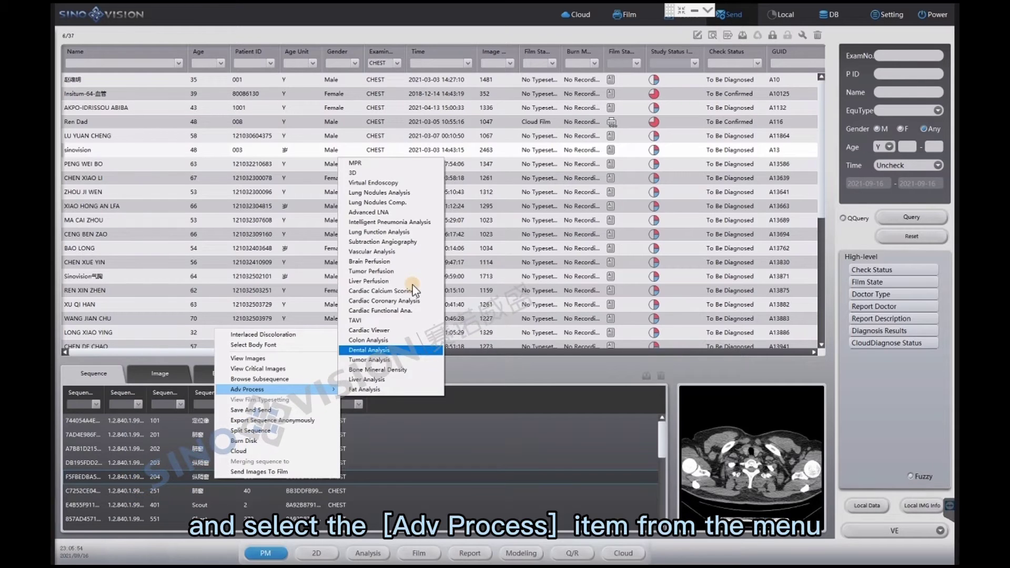
left_click(384, 183)
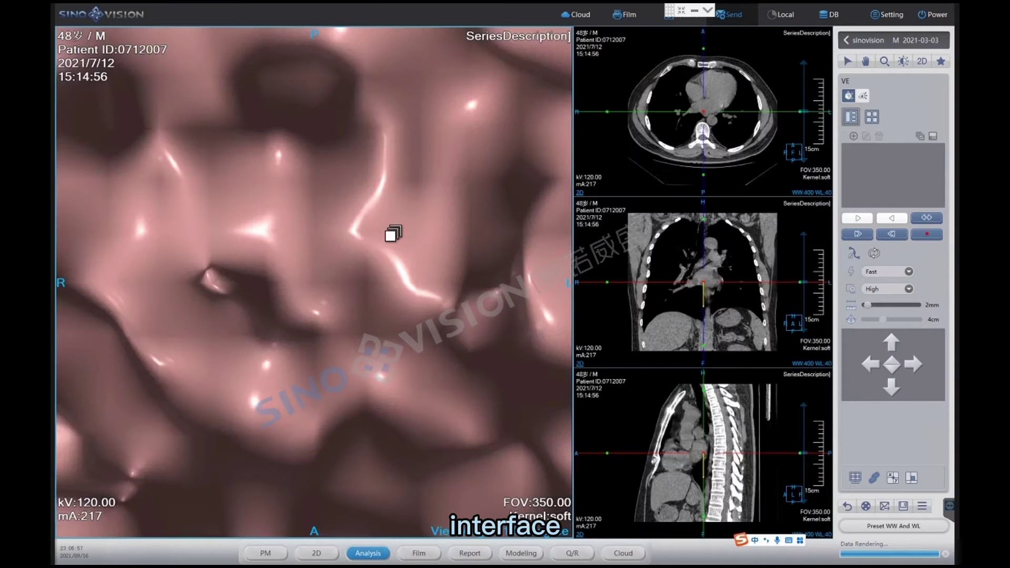
Step: From the patient list, relaunch Virtual Endoscopy for the chest series using the VE dropdown
left_click(263, 552)
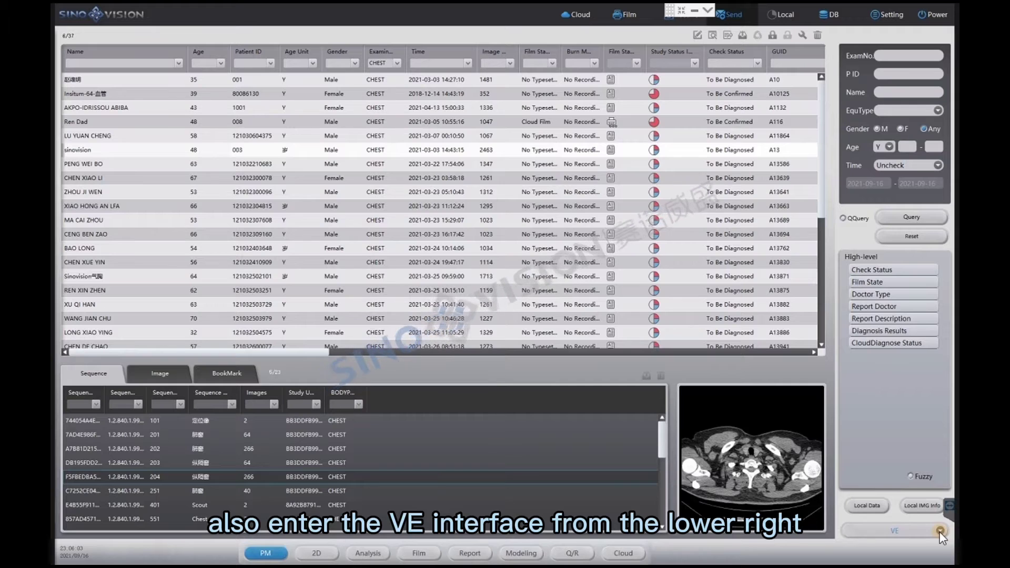
left_click(939, 530)
left_click(942, 315)
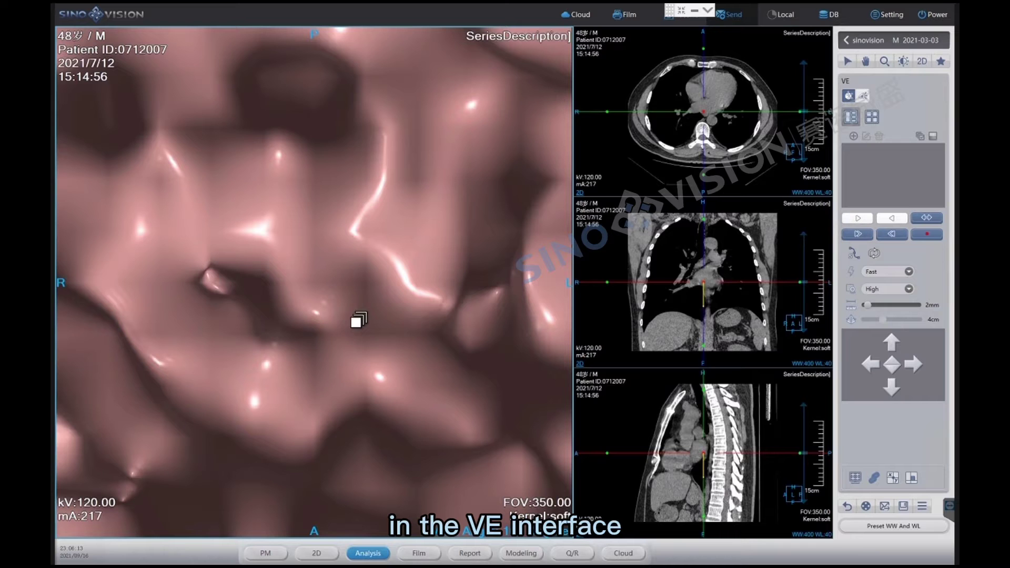
left_click(312, 554)
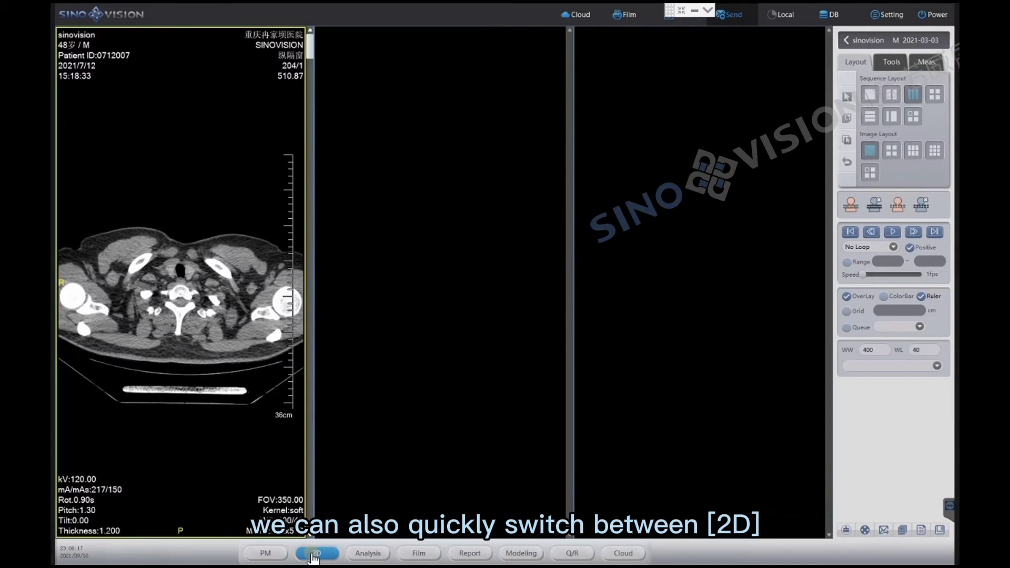
left_click(261, 554)
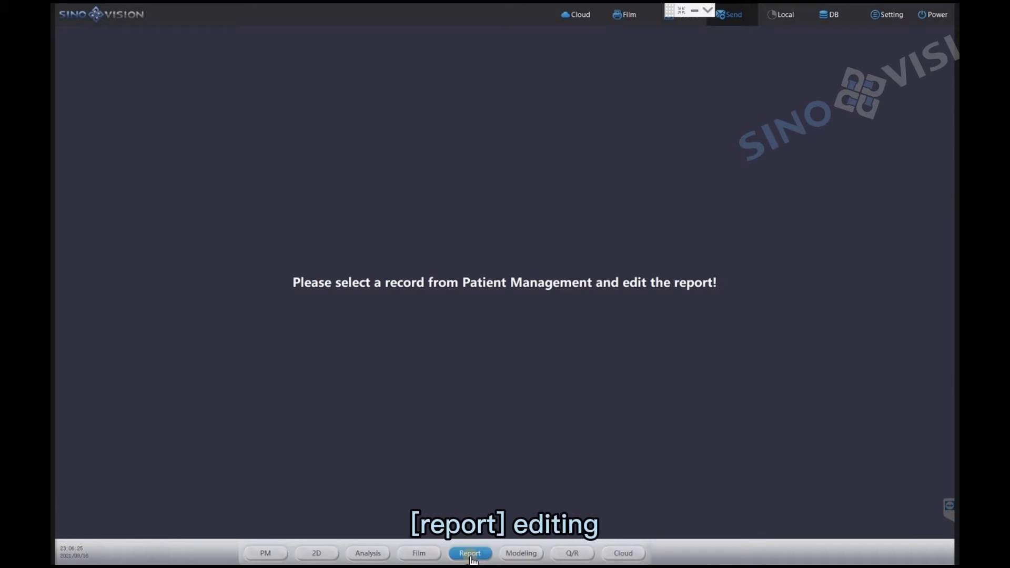
left_click(366, 556)
mouse_move(370, 556)
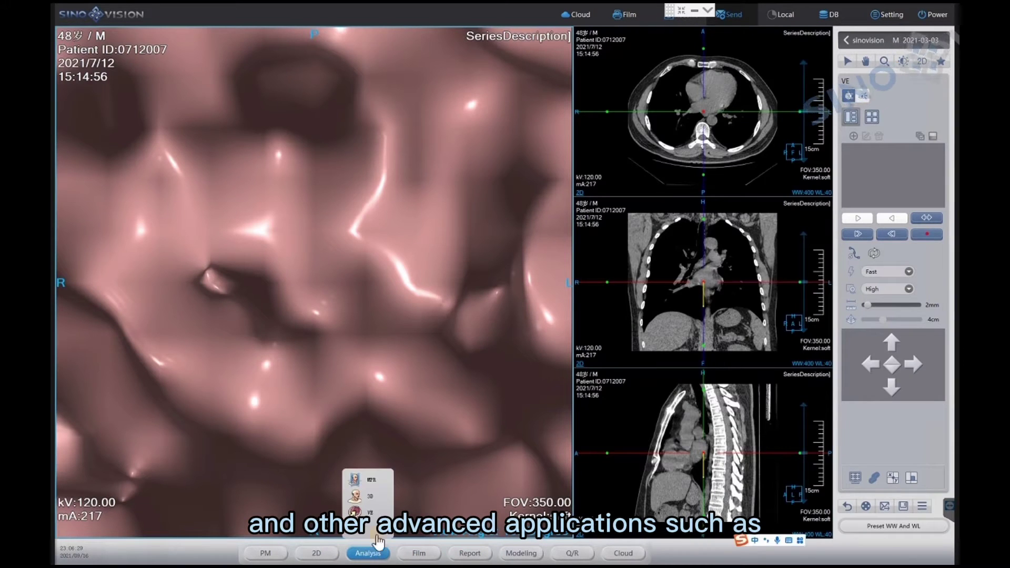
left_click(374, 493)
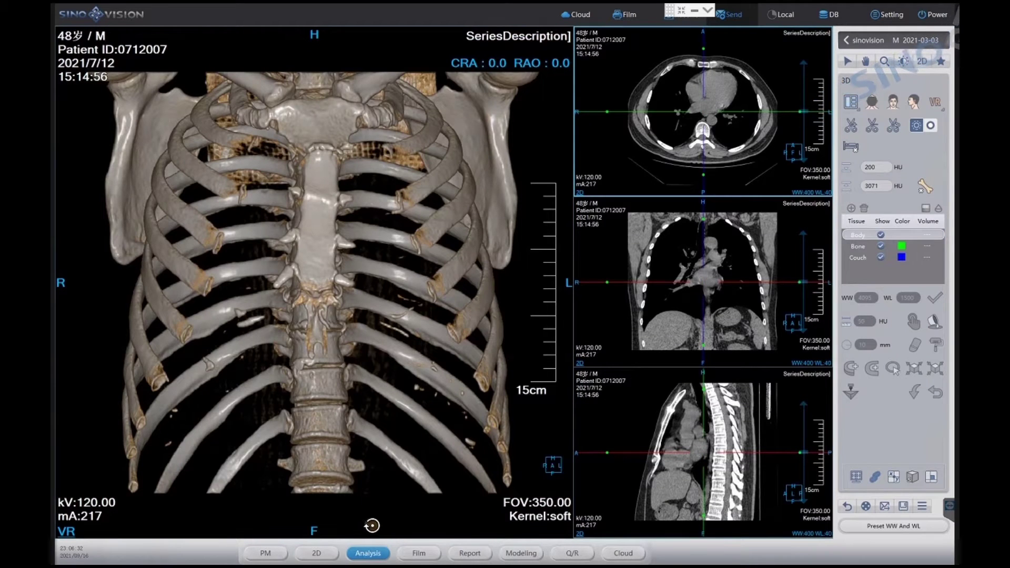
mouse_move(371, 549)
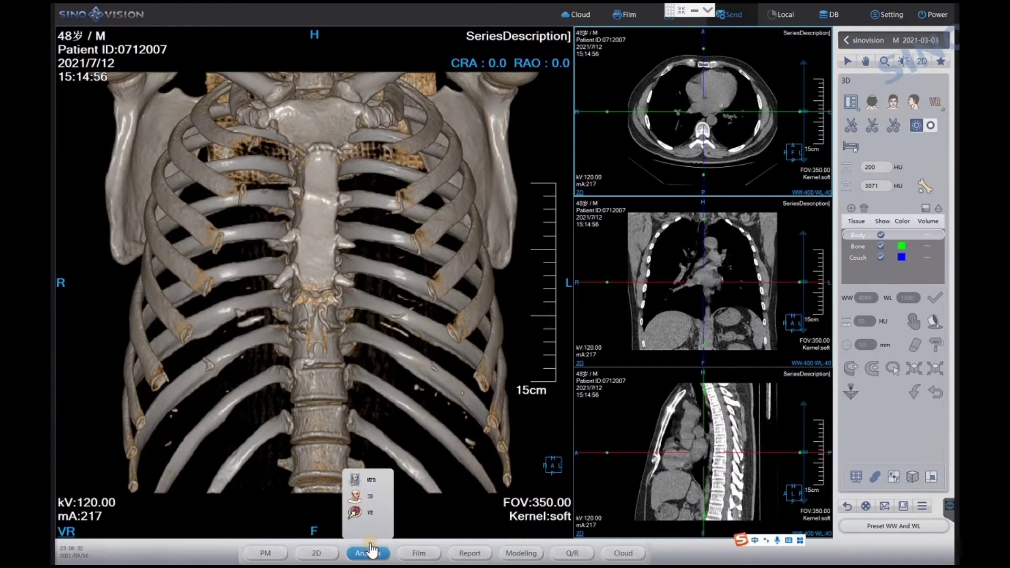
left_click(375, 478)
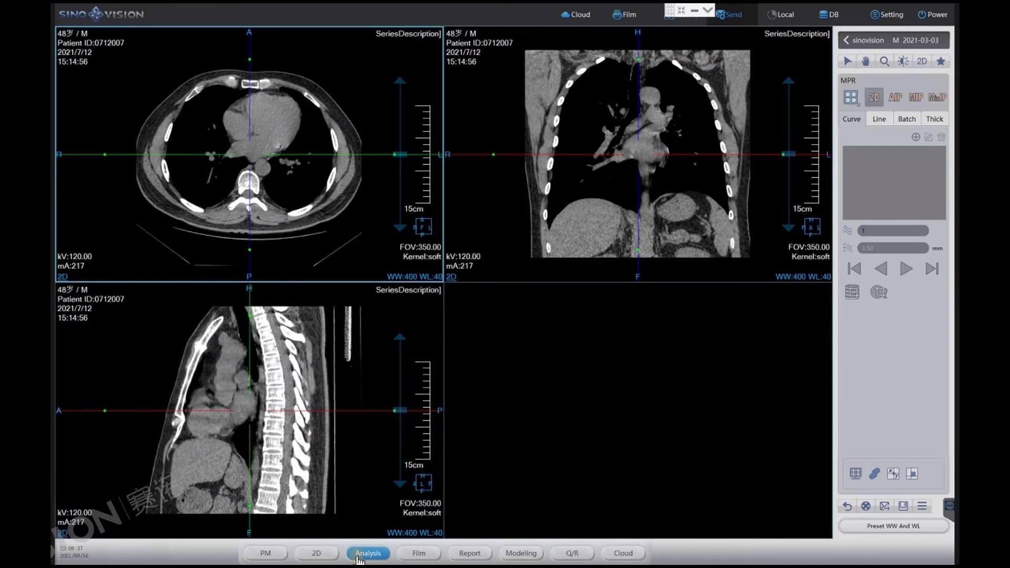
mouse_move(368, 552)
left_click(368, 515)
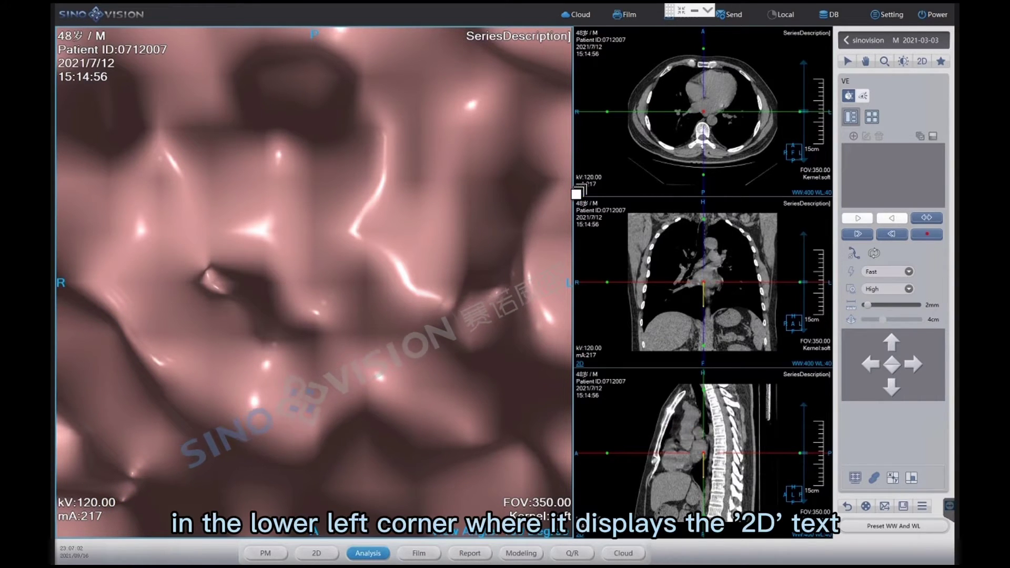
Step: Cycle the axial view through MIP, AIP and MinIP rendering, then return it to plain 2D
right_click(579, 193)
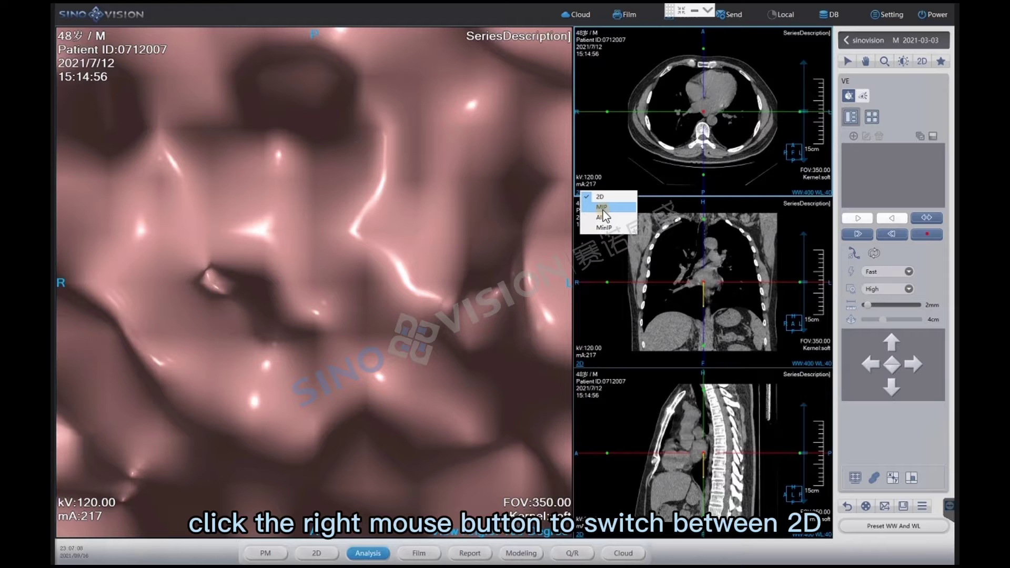
left_click(603, 208)
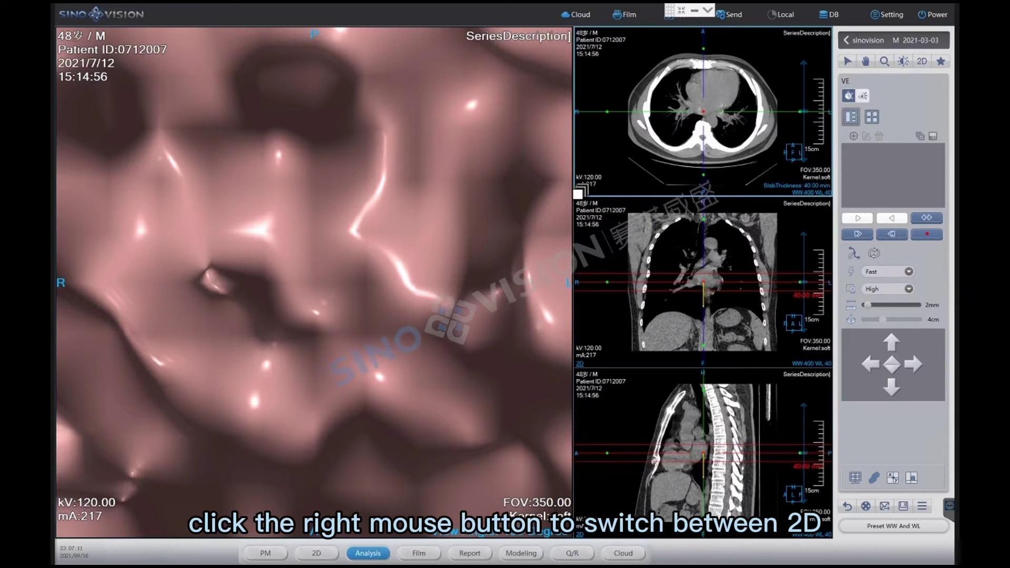
right_click(578, 194)
left_click(601, 217)
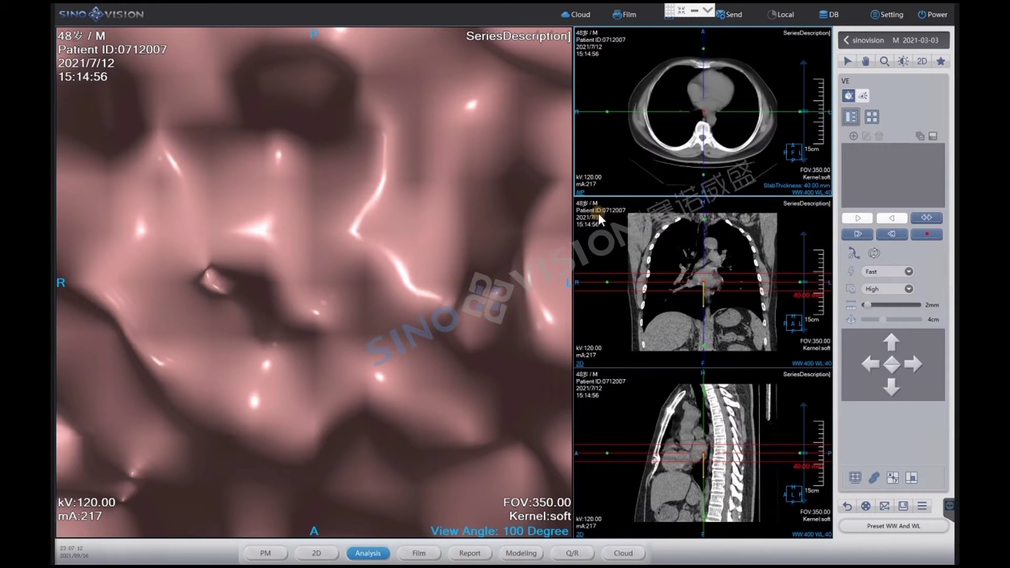
right_click(579, 193)
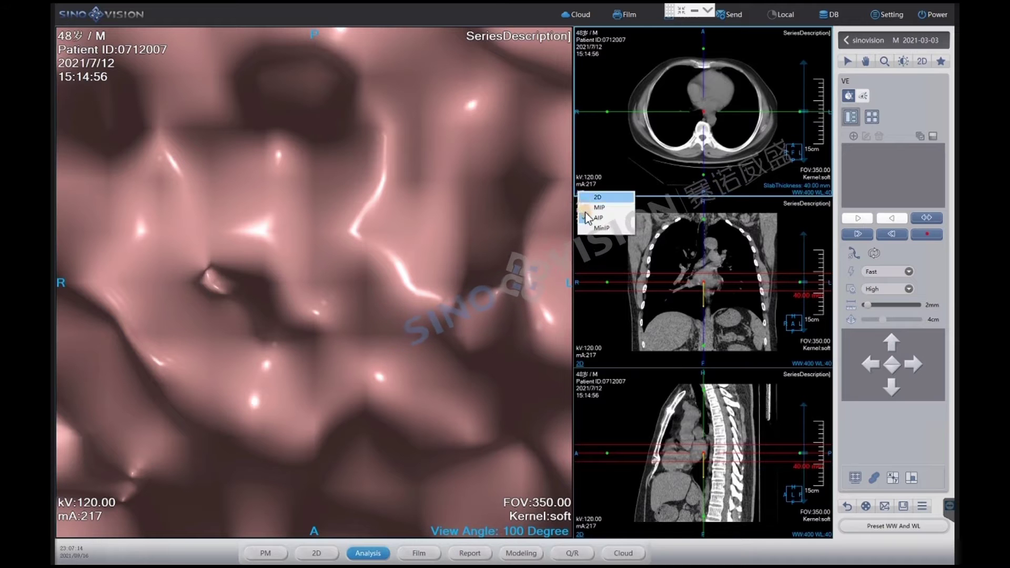
left_click(600, 228)
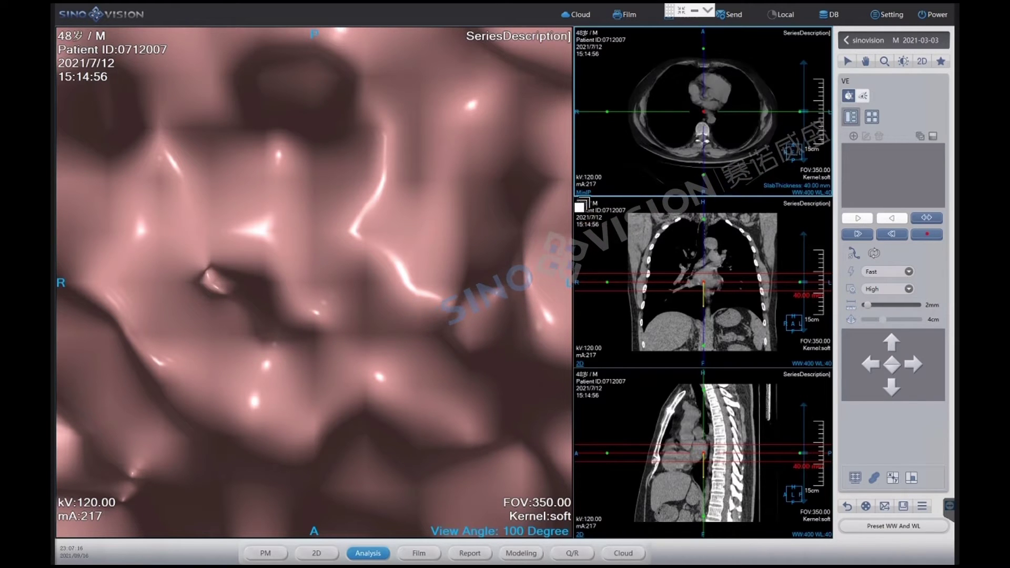
right_click(585, 193)
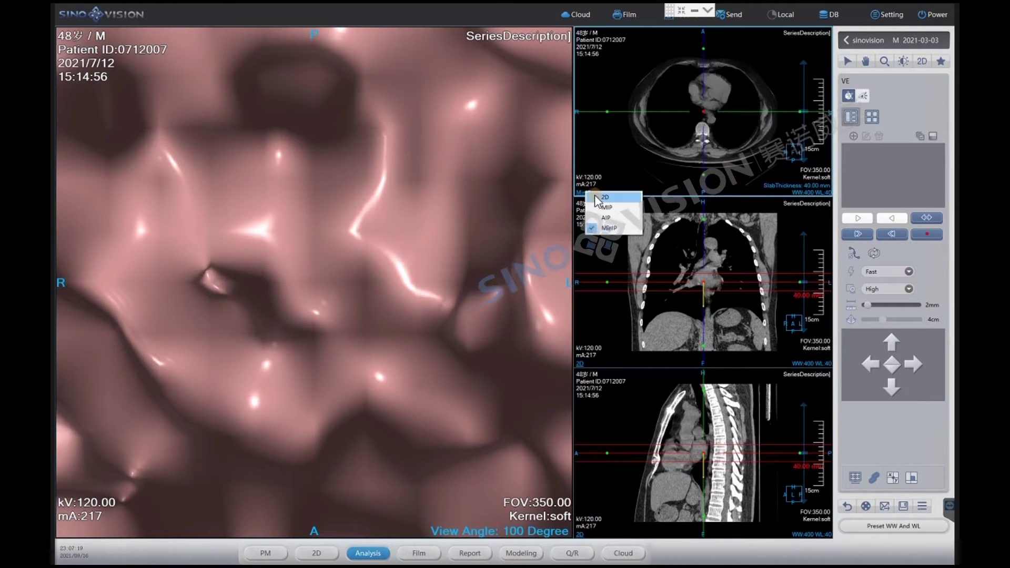
left_click(604, 197)
Step: Enter window width 400 and level 40 in the boxes under the axial view
double_click(810, 192)
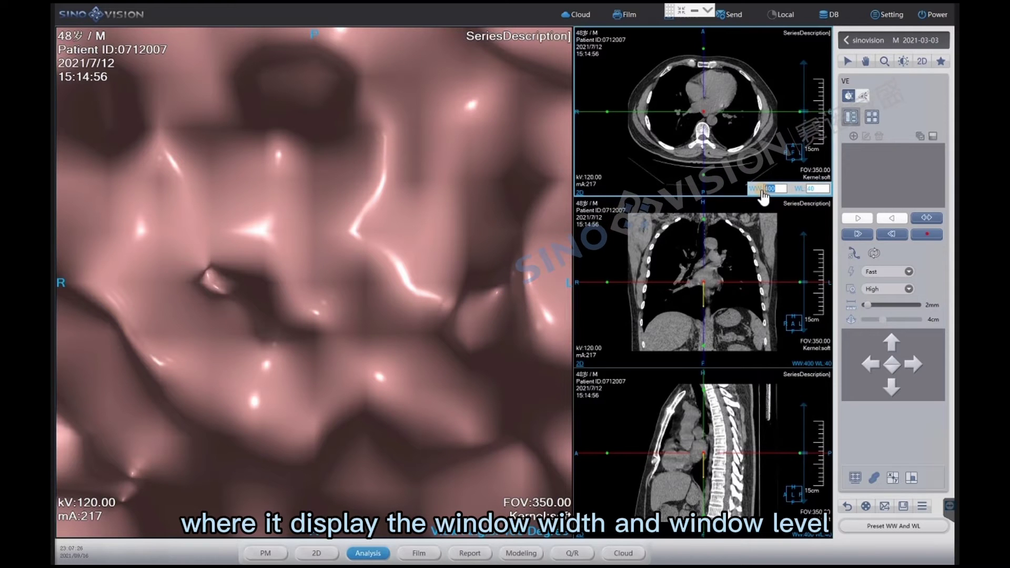
type("15")
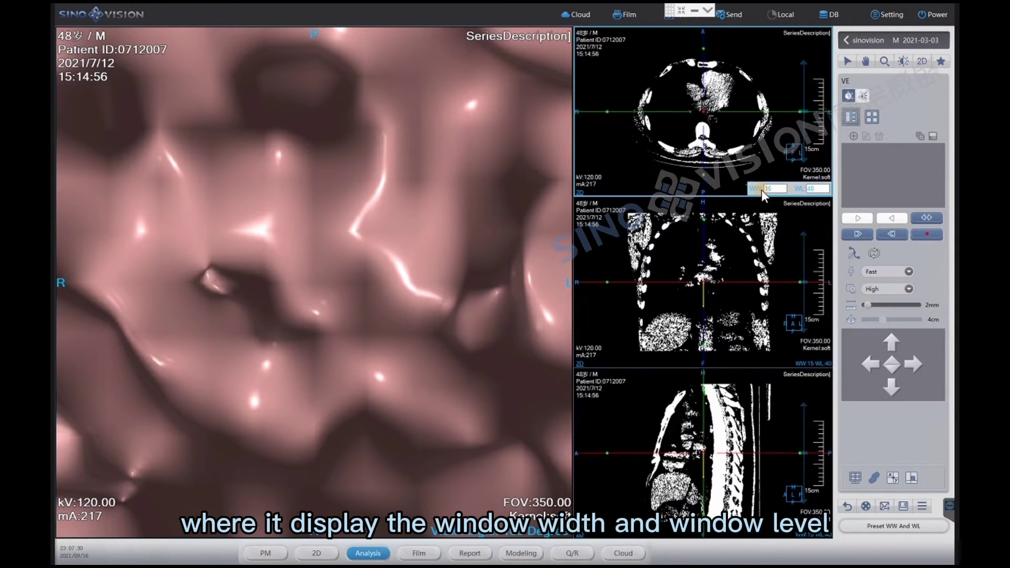
type("00")
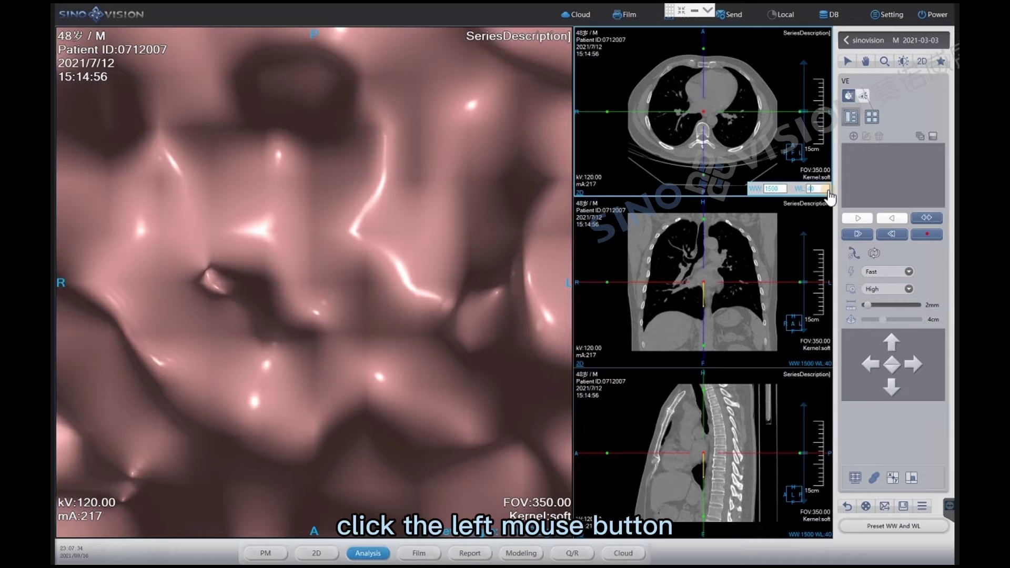
type("-5")
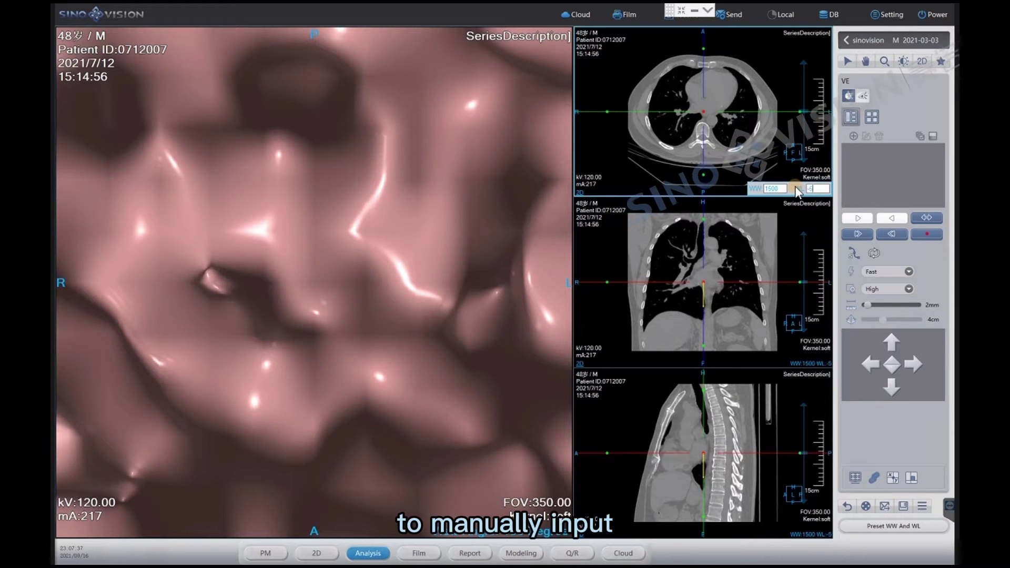
type("00")
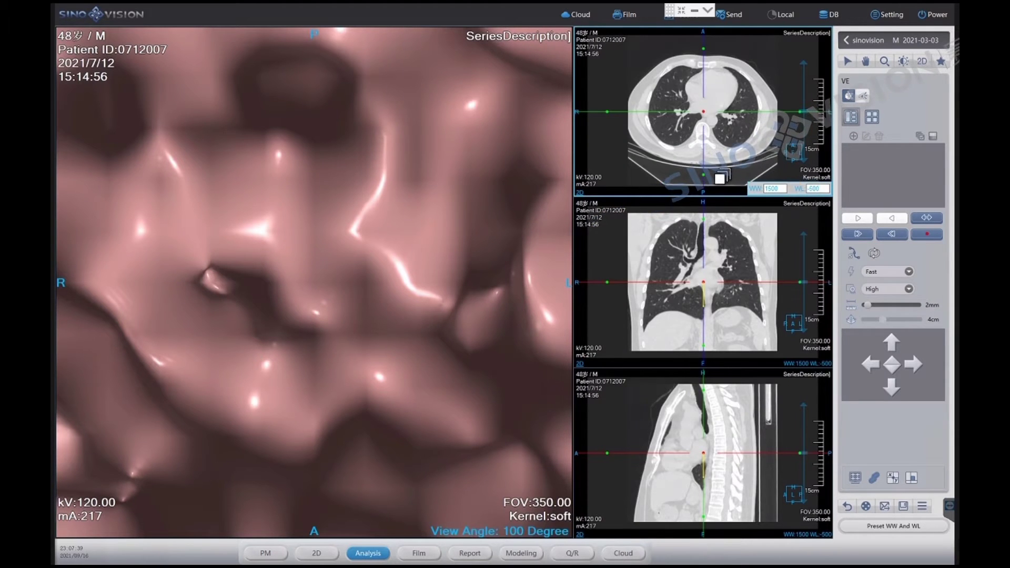
key("Return")
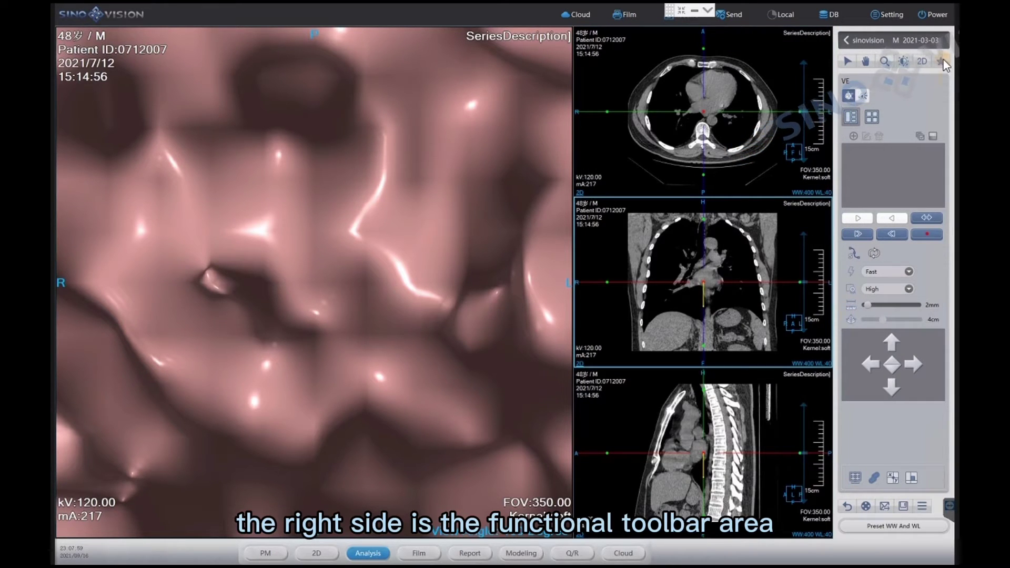
Step: Show and close the exam list, then browse to another axial slice and enlarge the CT images
left_click(870, 42)
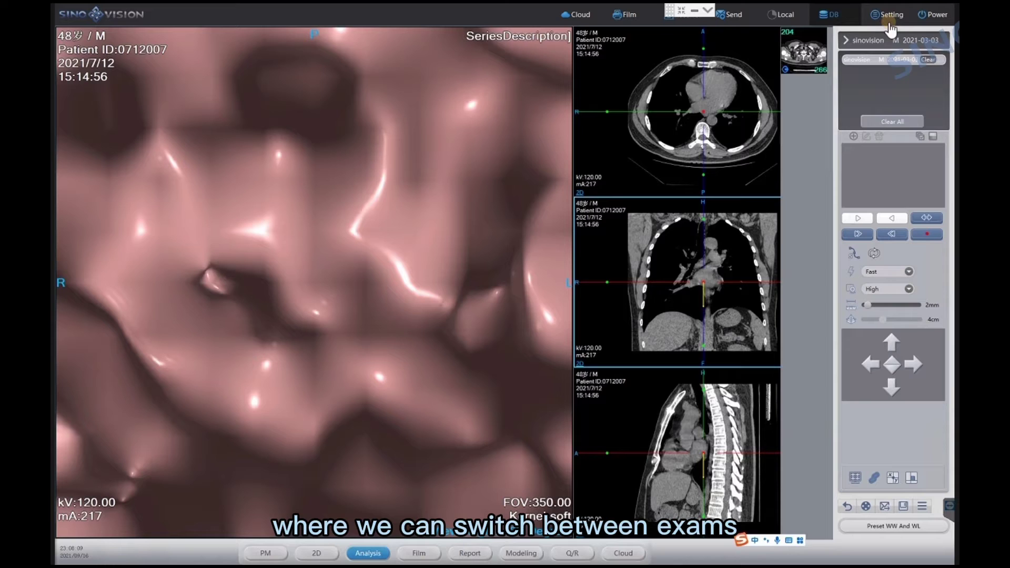
left_click(893, 42)
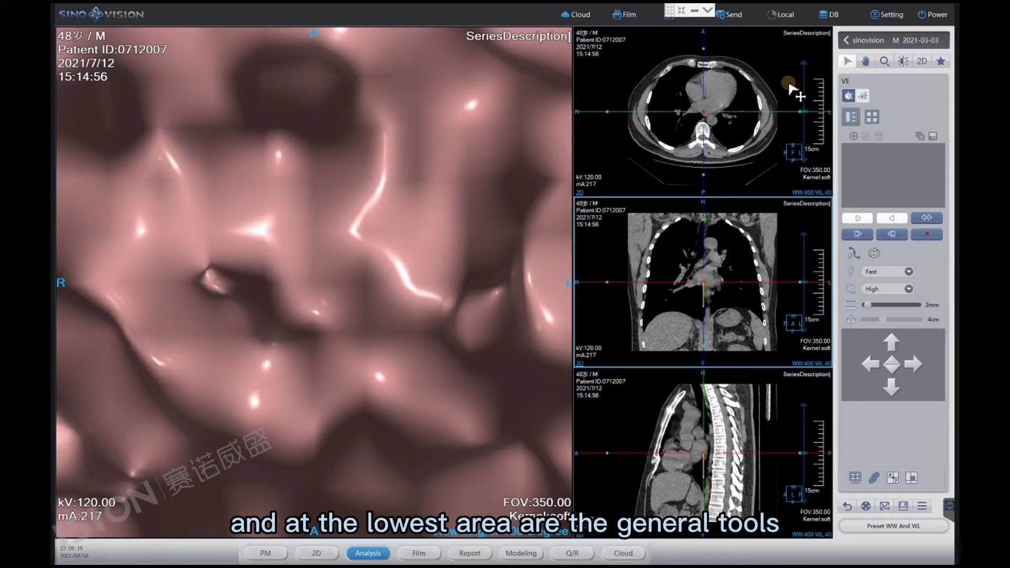
left_click_drag(790, 88, 765, 90)
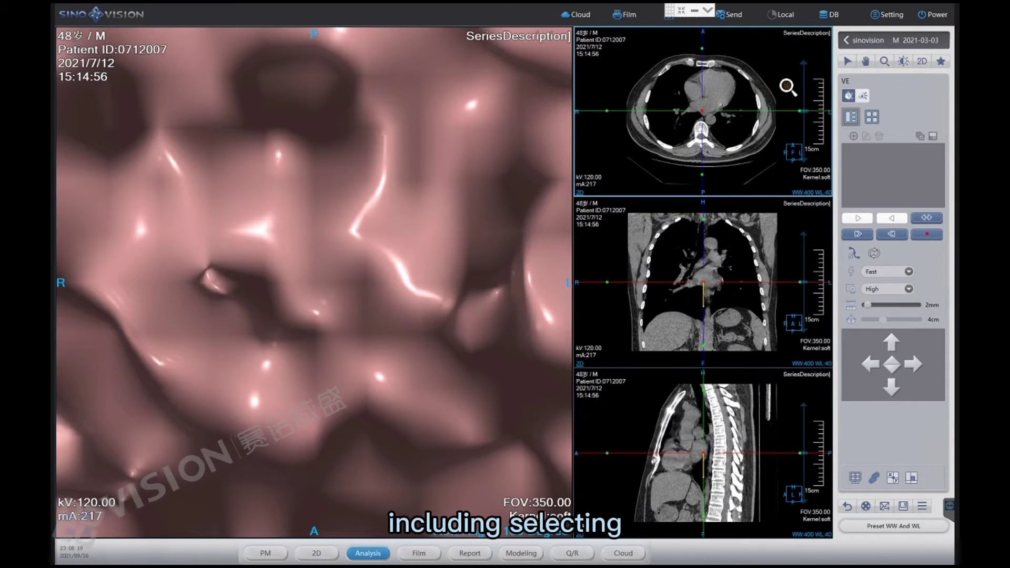
left_click_drag(736, 94, 746, 84)
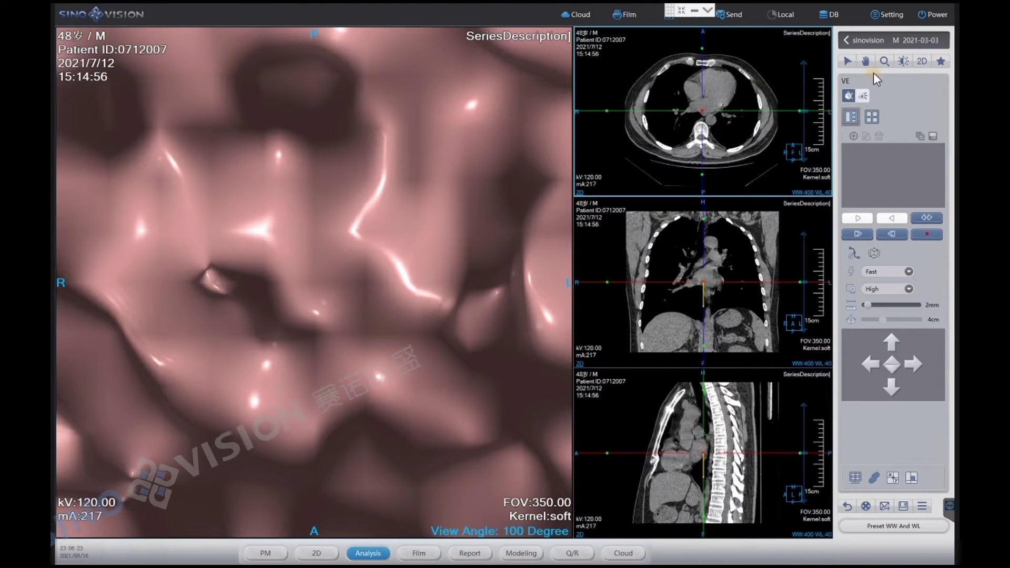
Step: Lower the window to WW 404, WL 42 and open the image viewer
left_click(903, 61)
left_click_drag(792, 73, 761, 82)
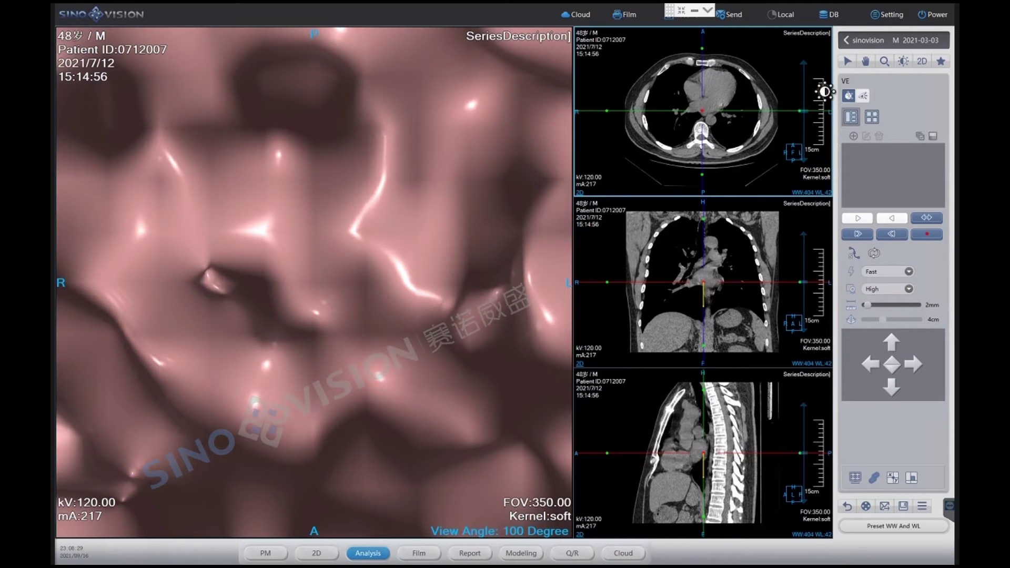
left_click(922, 62)
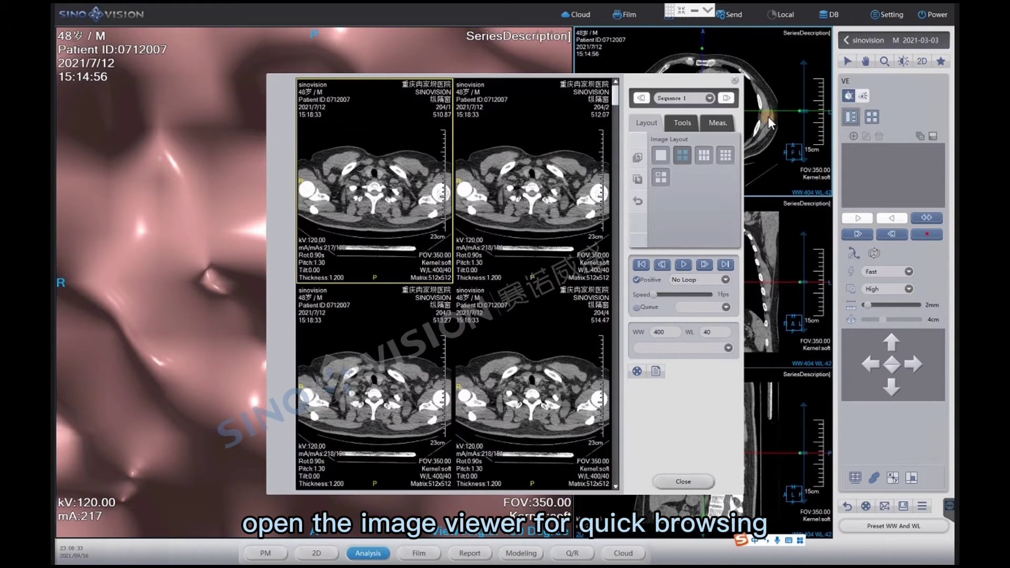
Step: Save the current processing state as bookmark 321
left_click(943, 62)
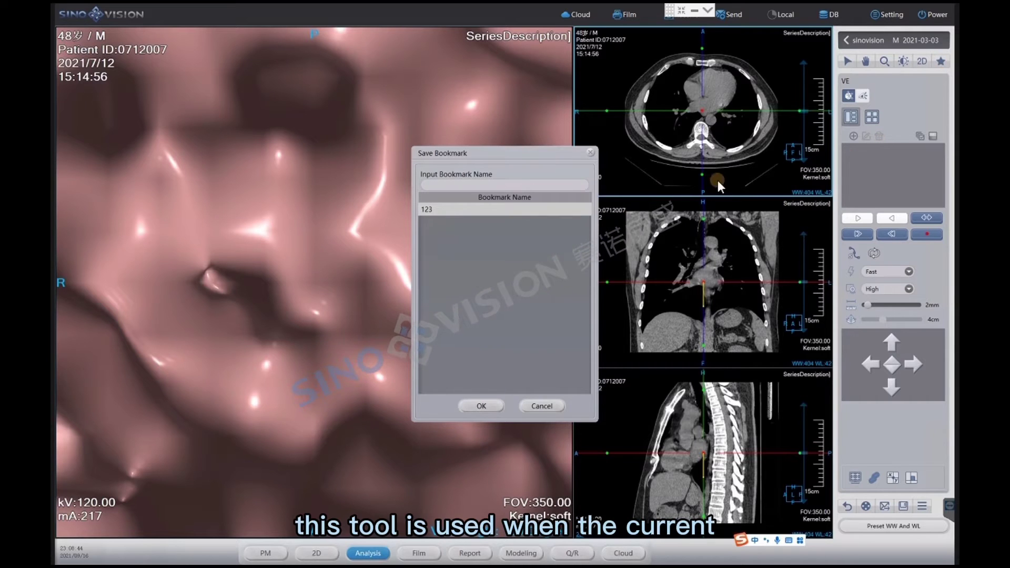
left_click(494, 186)
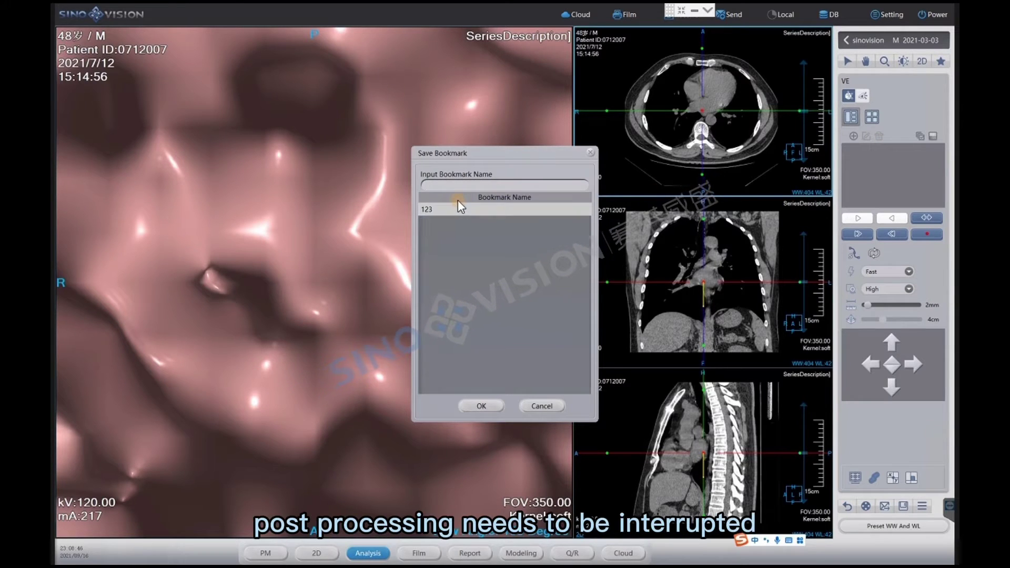
type("321")
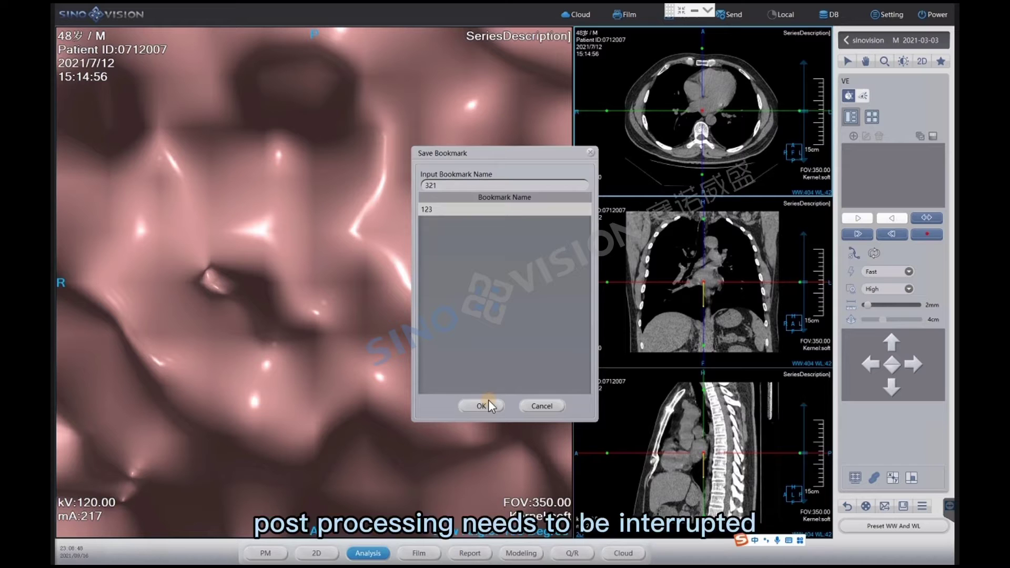
left_click(485, 405)
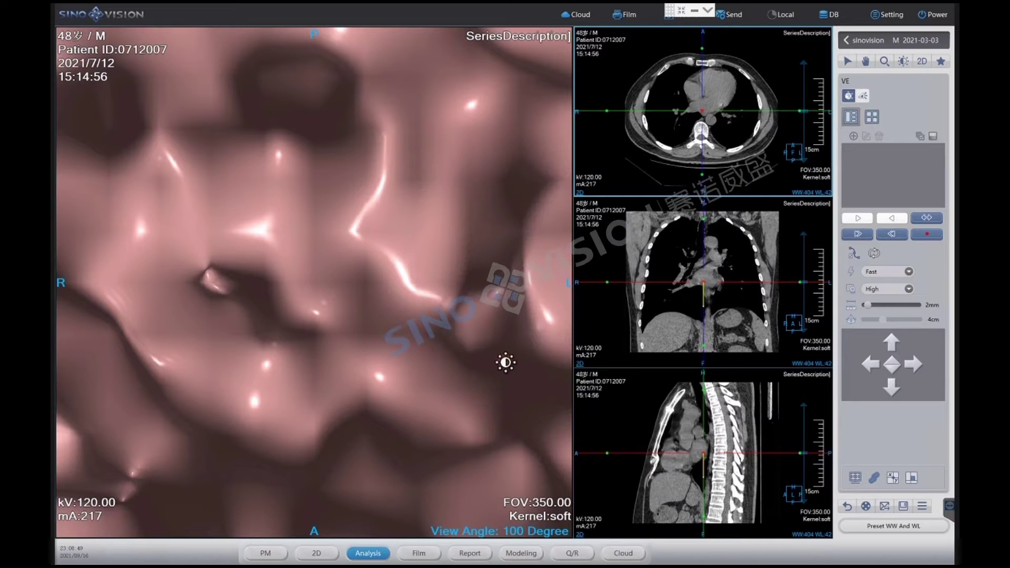
Step: Reopen bookmark 321 from the patient list's BookMark tab
left_click(266, 553)
left_click(227, 373)
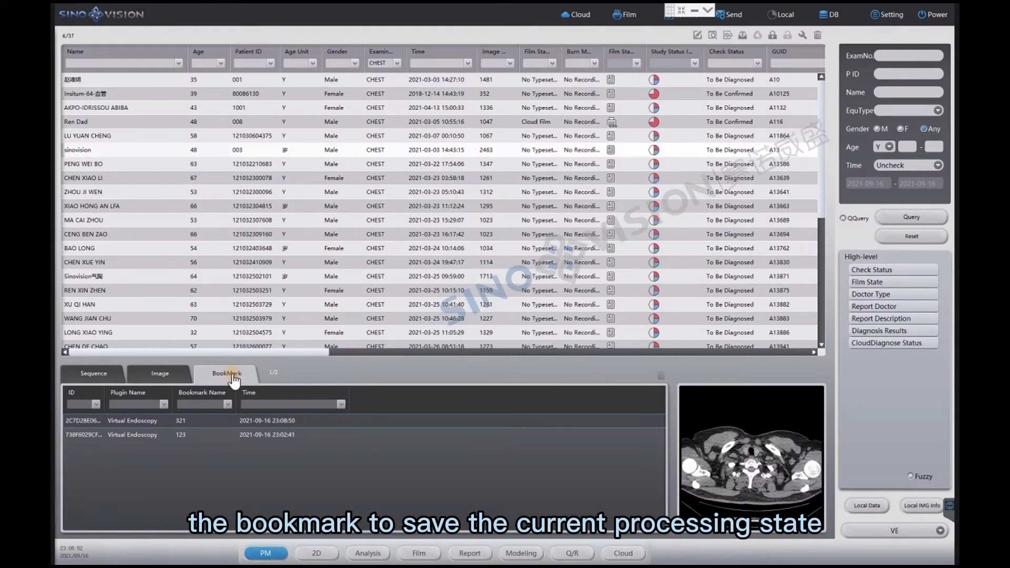
double_click(215, 423)
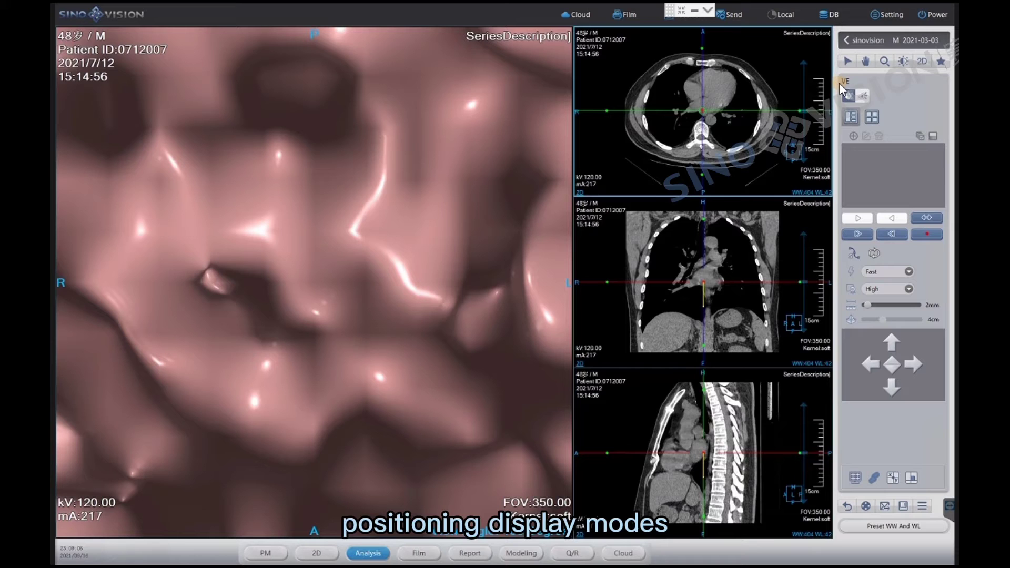
left_click(866, 96)
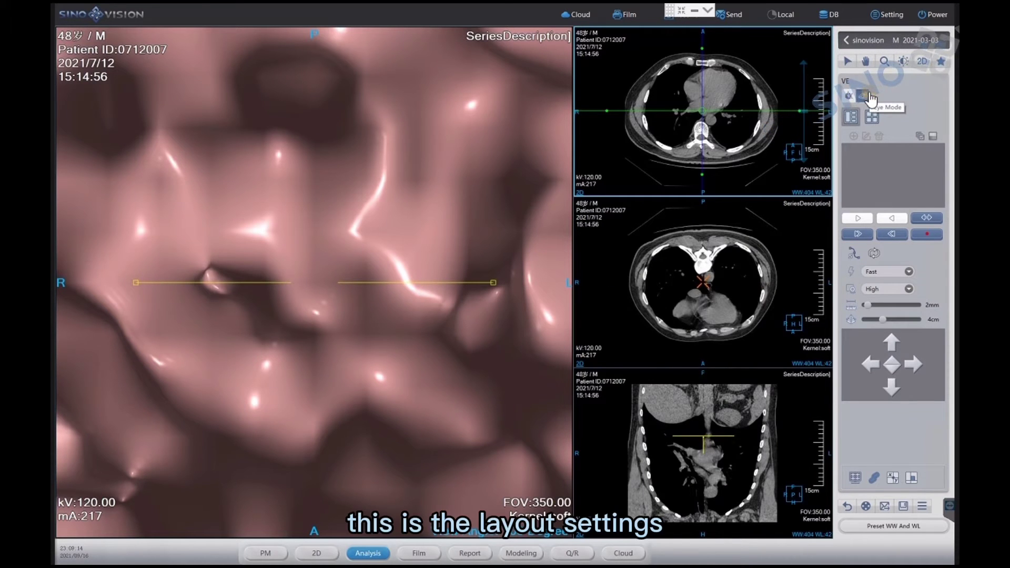
left_click(869, 98)
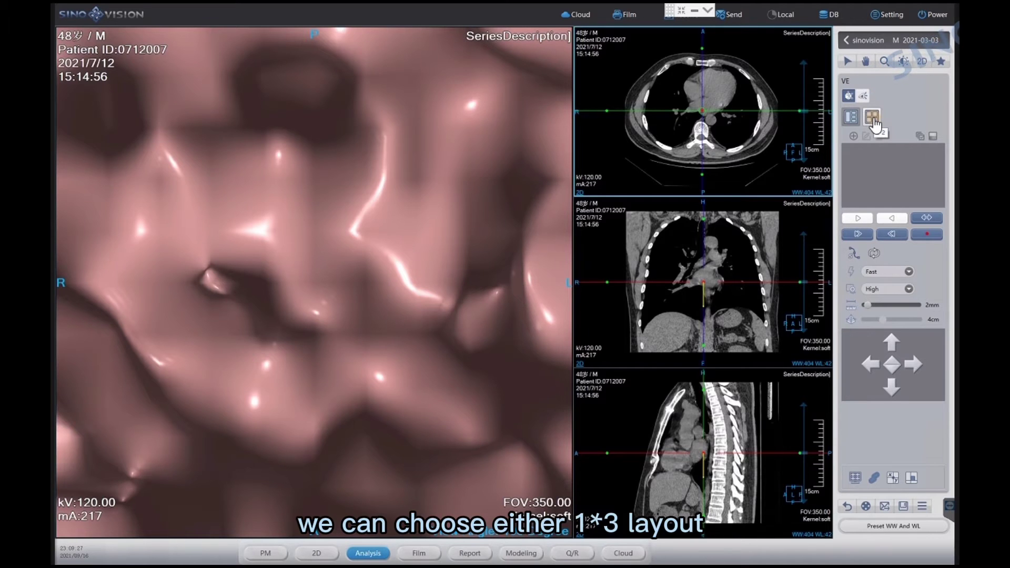
left_click(873, 120)
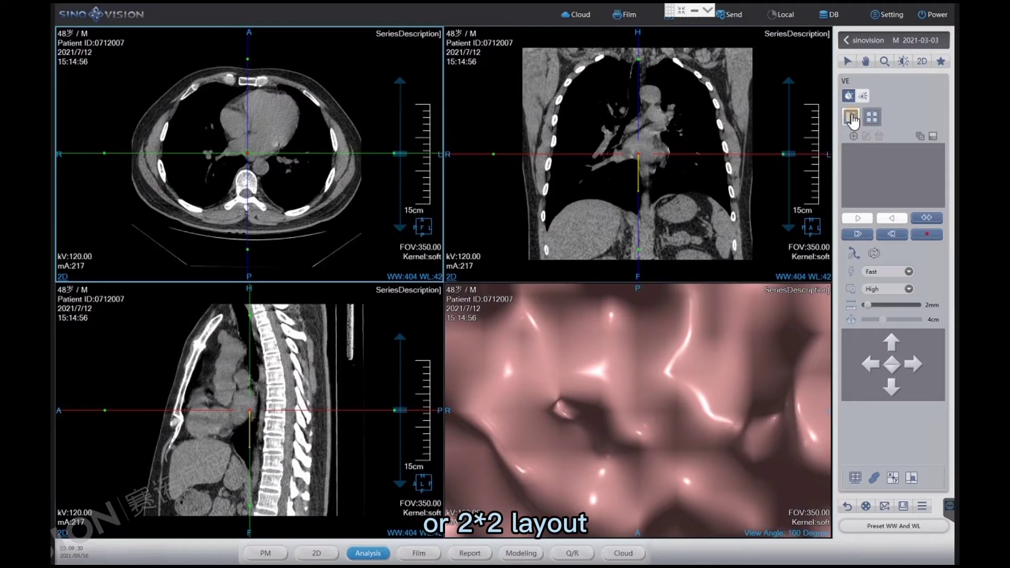
left_click(852, 117)
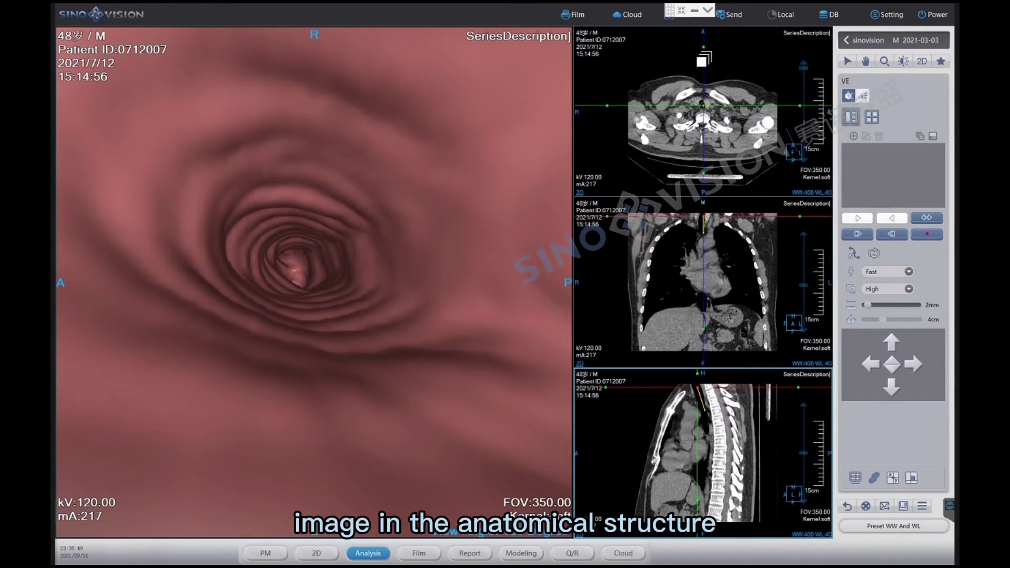
Step: Reposition the viewpoint on the coronal and sagittal slices, rotate its direction, and fly deeper down the trachea
left_click(704, 220)
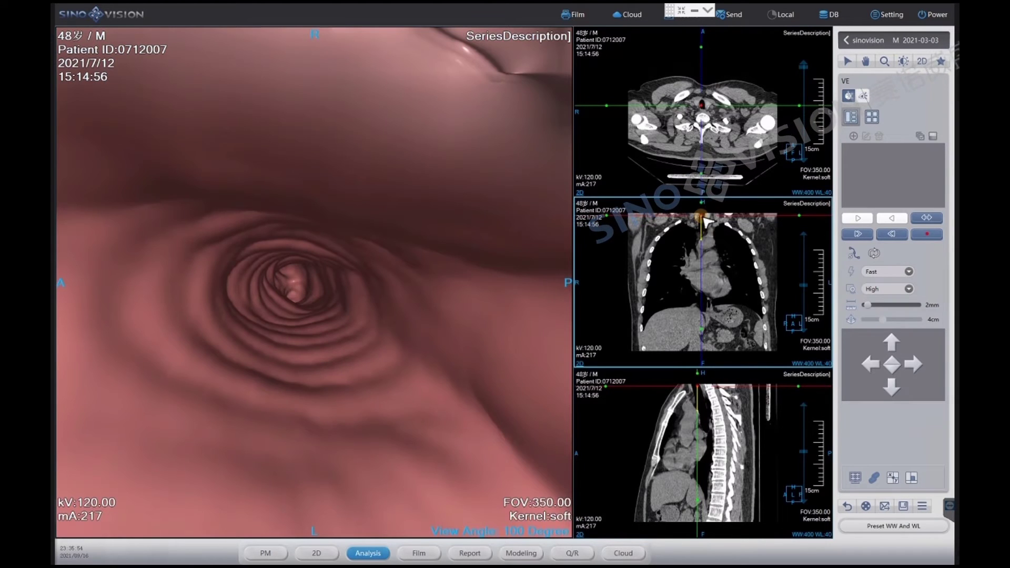
left_click(699, 385)
left_click_drag(700, 389, 702, 410)
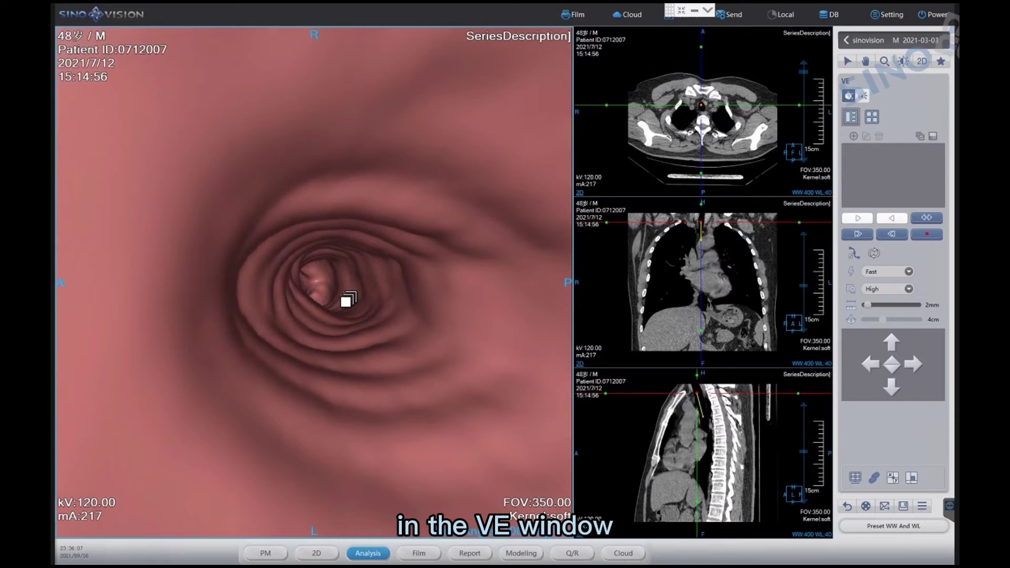
mouse_move(349, 299)
left_mouse_down()
mouse_move(332, 305)
mouse_move(347, 301)
left_mouse_up()
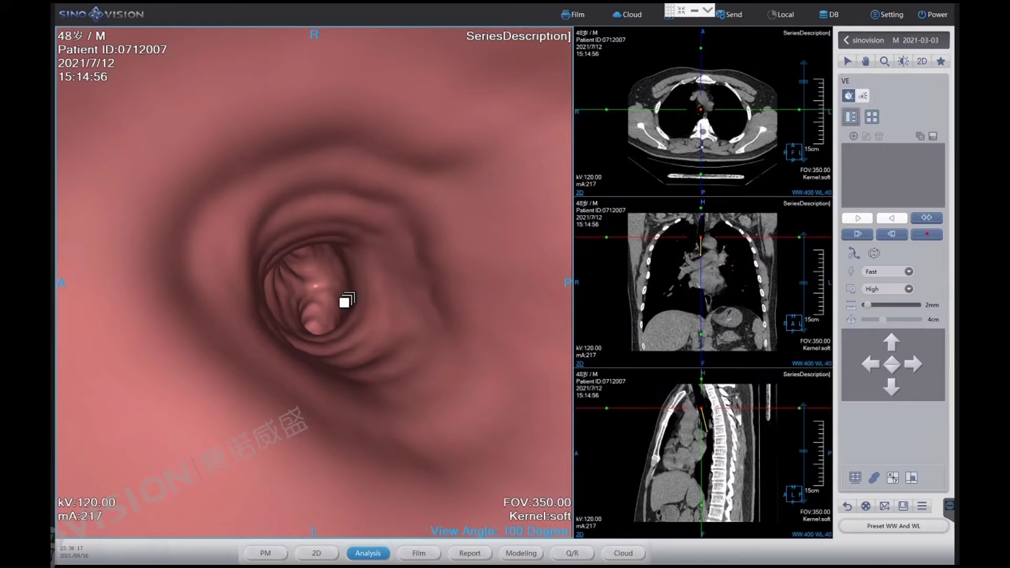
Step: Switch to the cutting-guide-line VE mode and rotate the yellow line across the endoluminal view
left_click(864, 97)
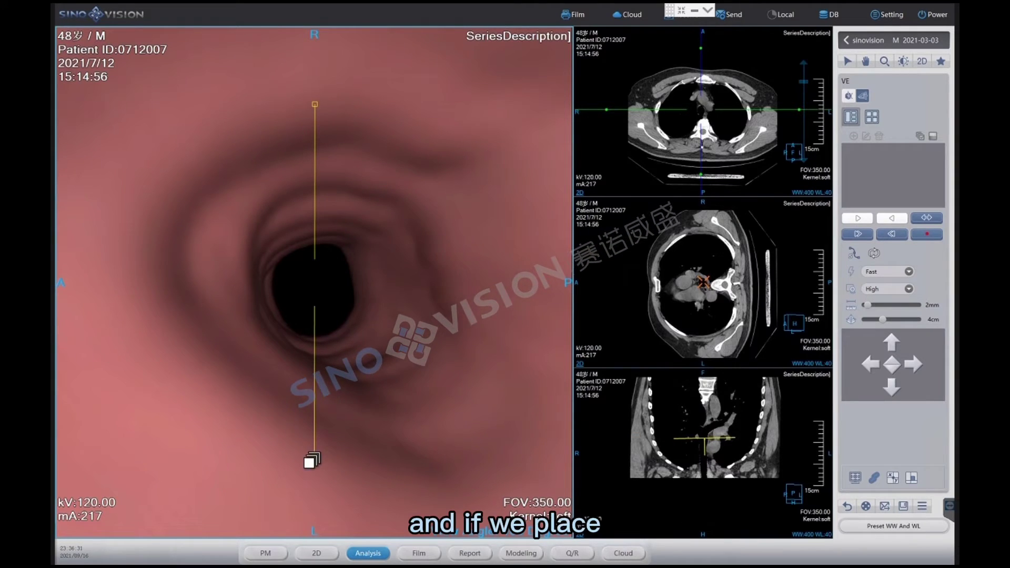
left_click_drag(313, 462, 477, 276)
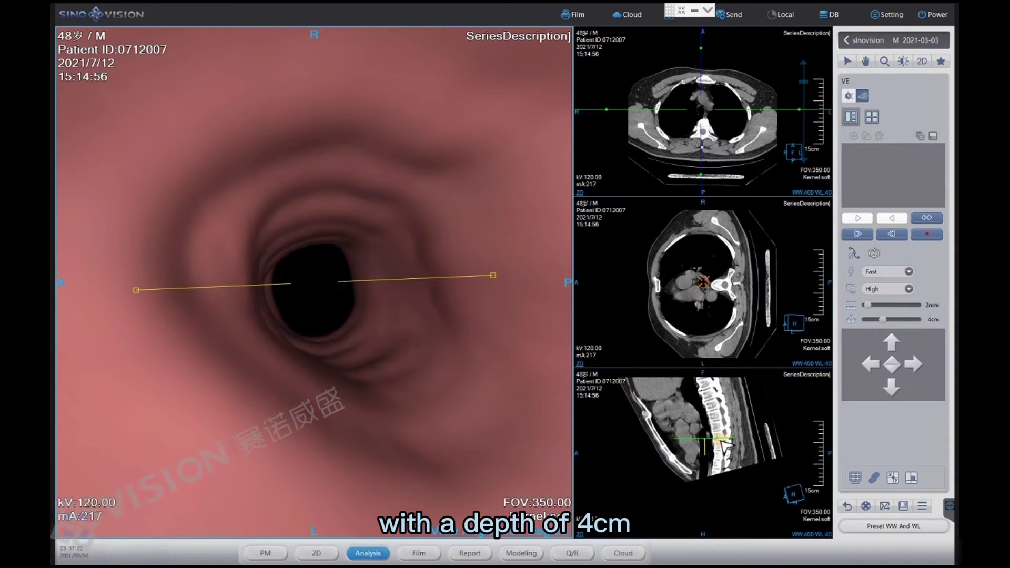
Step: Drag the sagittal reference marker down the airway to move the viewpoint deeper
left_click(726, 446)
left_click_drag(725, 445, 709, 453)
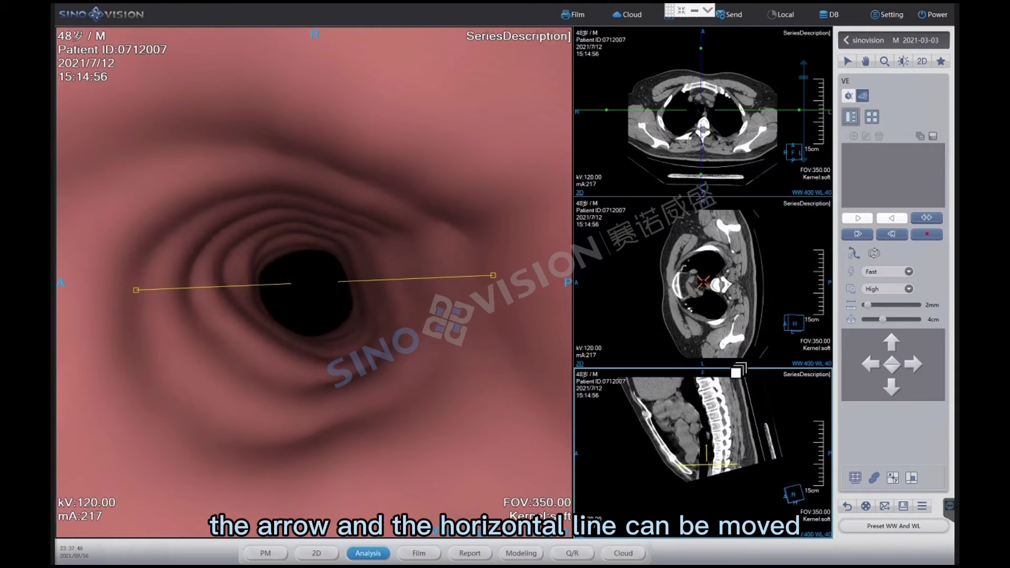
mouse_move(704, 451)
left_mouse_down()
mouse_move(713, 449)
mouse_move(678, 422)
left_mouse_up()
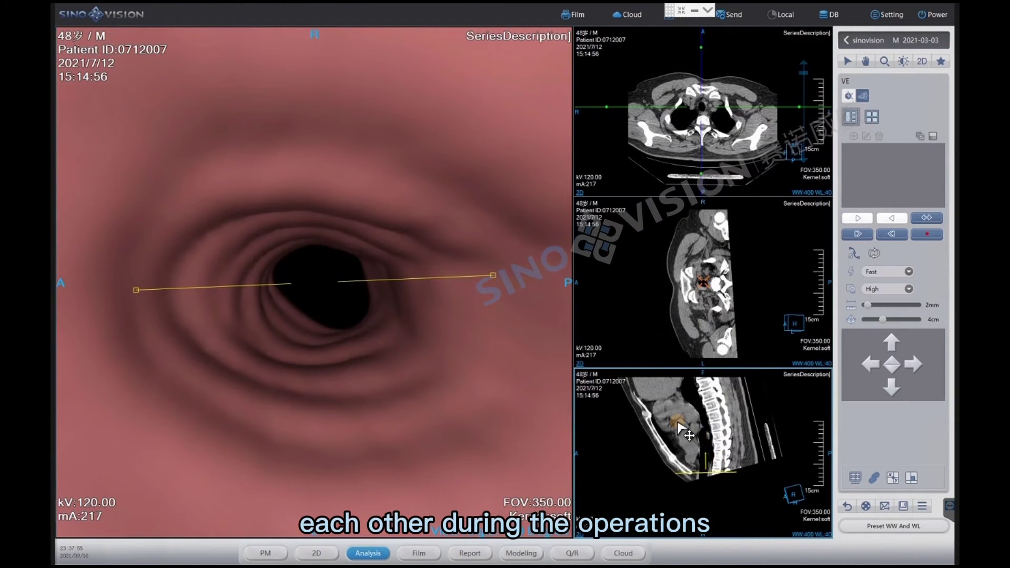
Step: In standard mode, aim along the airway and record a fly-through of the trachea as Curve1
left_click(848, 97)
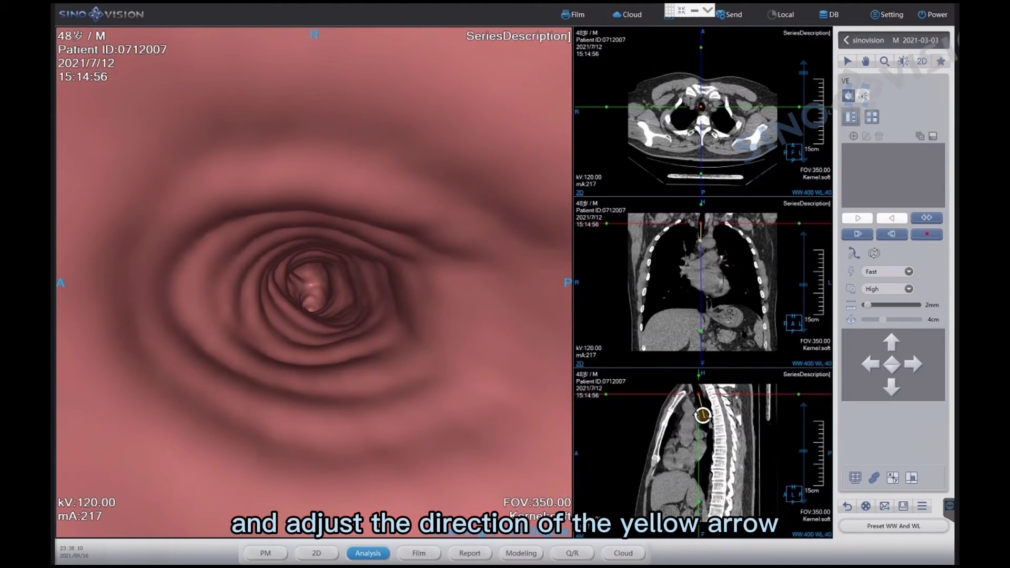
left_click_drag(702, 416, 704, 414)
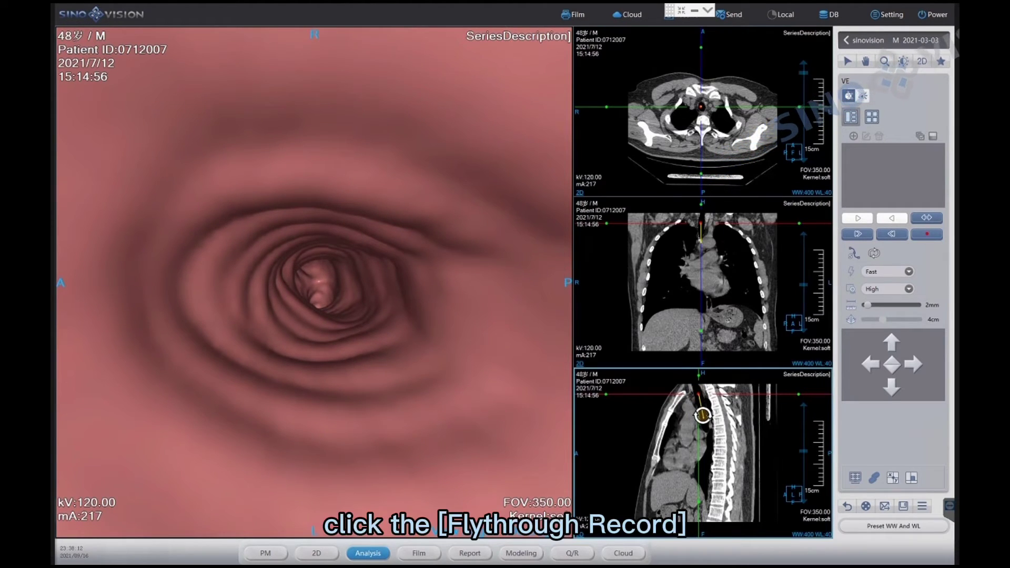
left_click(926, 235)
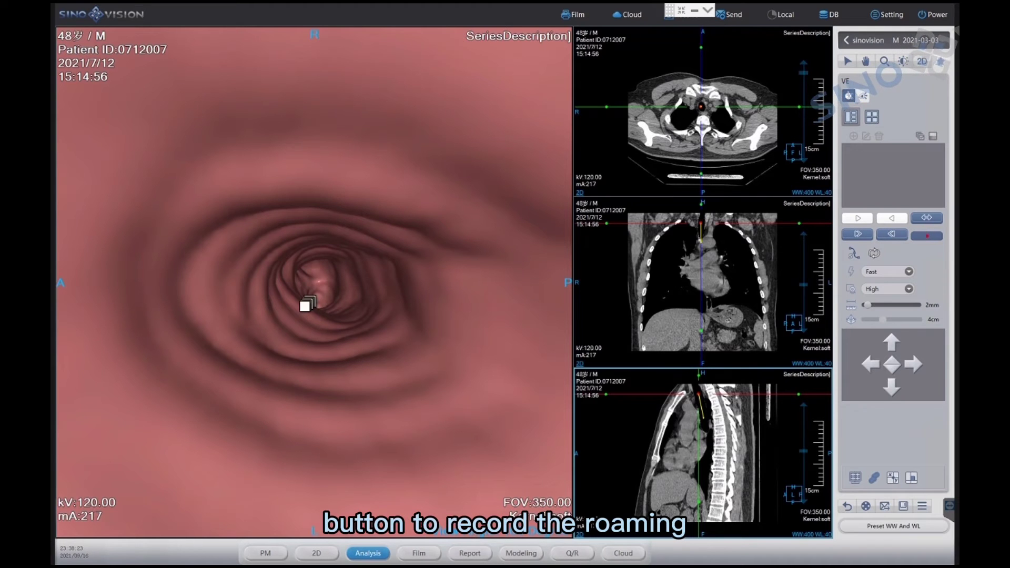
mouse_move(314, 302)
left_mouse_down()
mouse_move(322, 303)
mouse_move(305, 303)
mouse_move(329, 322)
mouse_move(344, 314)
mouse_move(332, 300)
left_mouse_up()
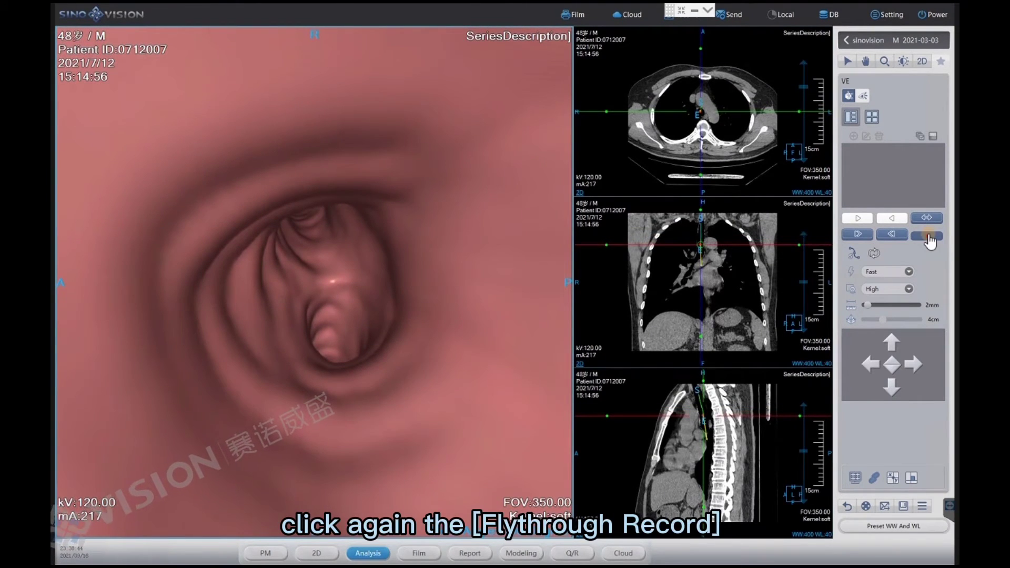
left_click(928, 238)
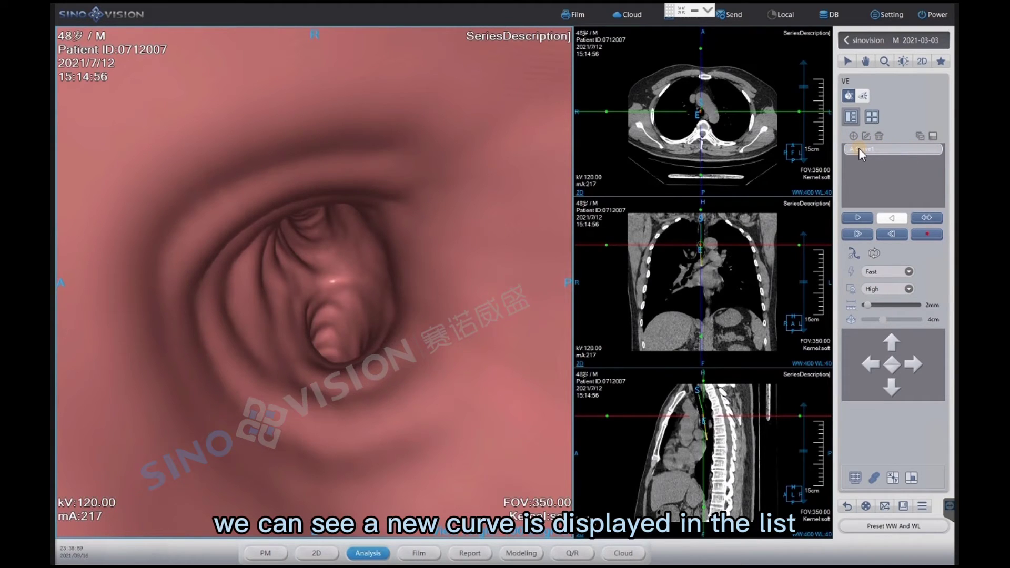
Step: In Curve1, spread and compress the key point list, reset, then insert and delete Point7
left_click(866, 136)
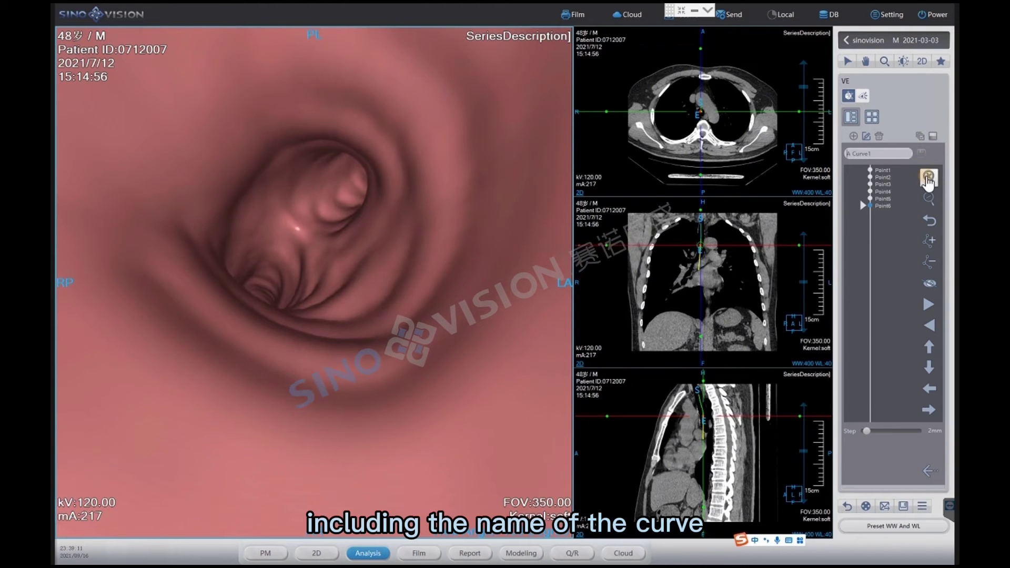
left_click(928, 178)
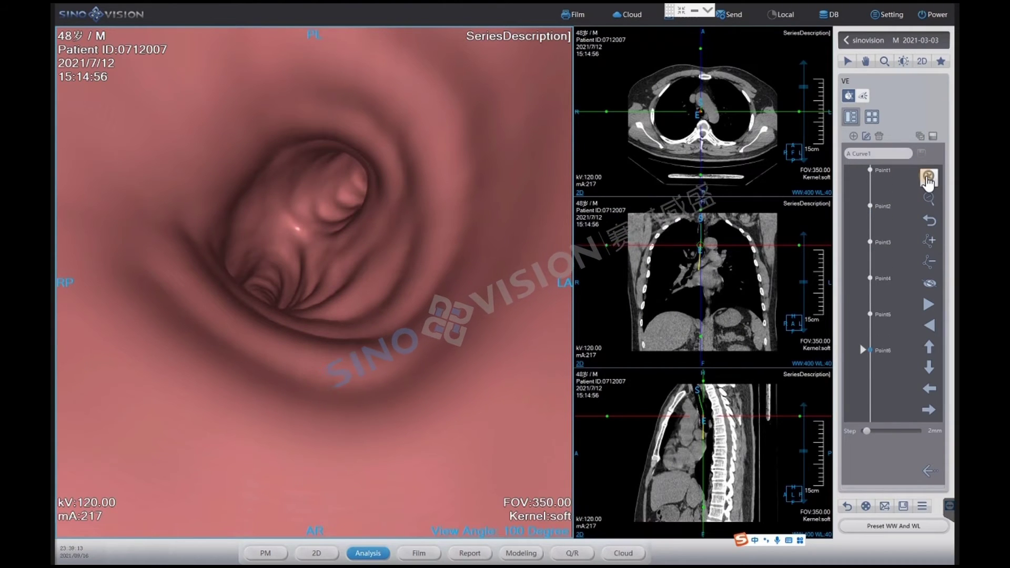
left_click(929, 198)
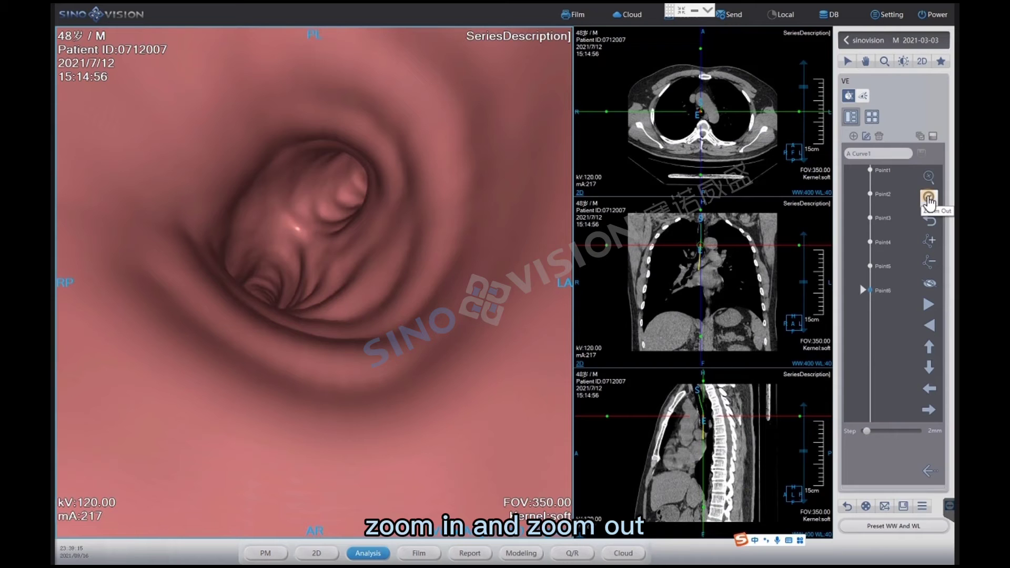
left_click(928, 199)
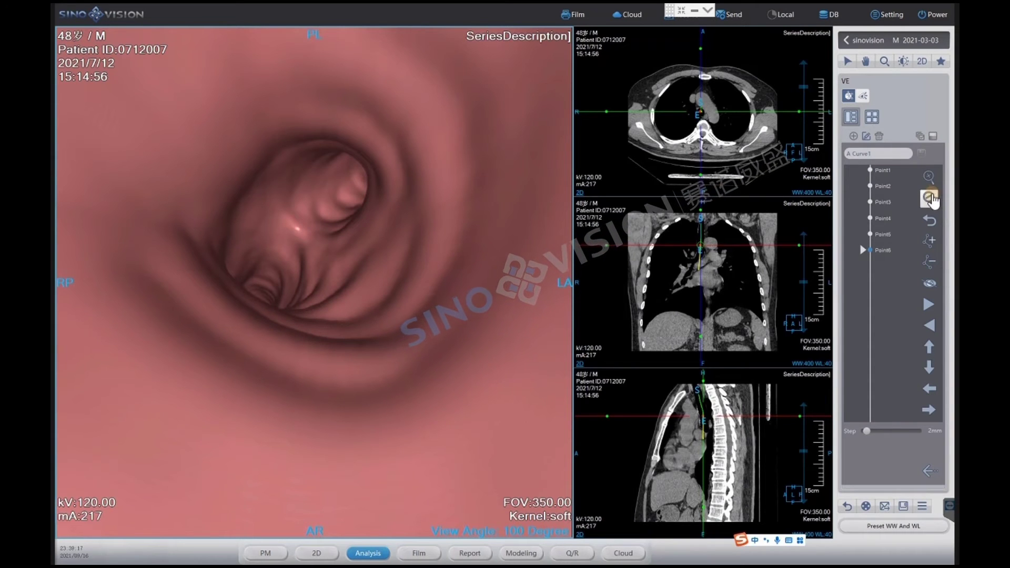
left_click(930, 220)
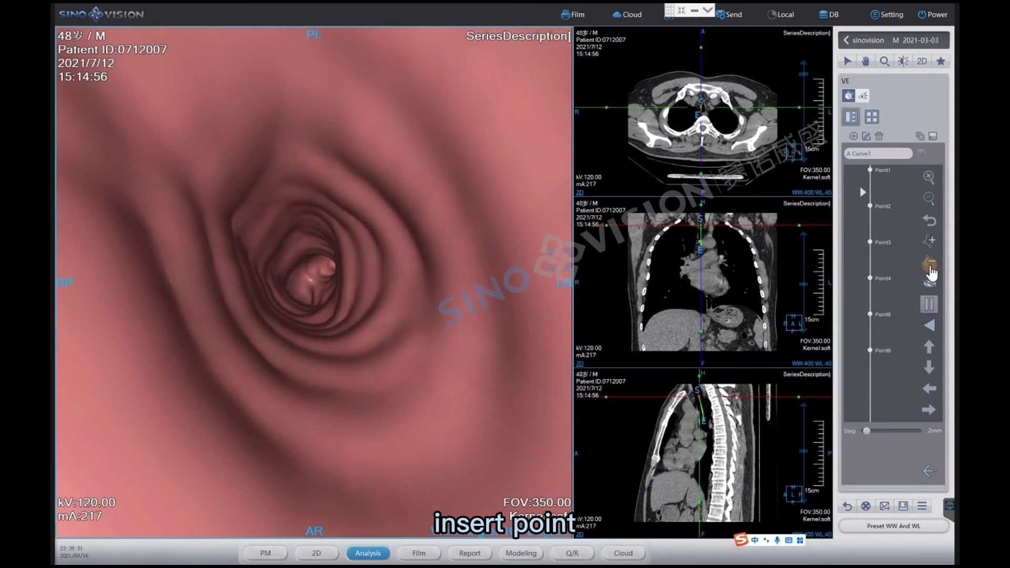
left_click(930, 241)
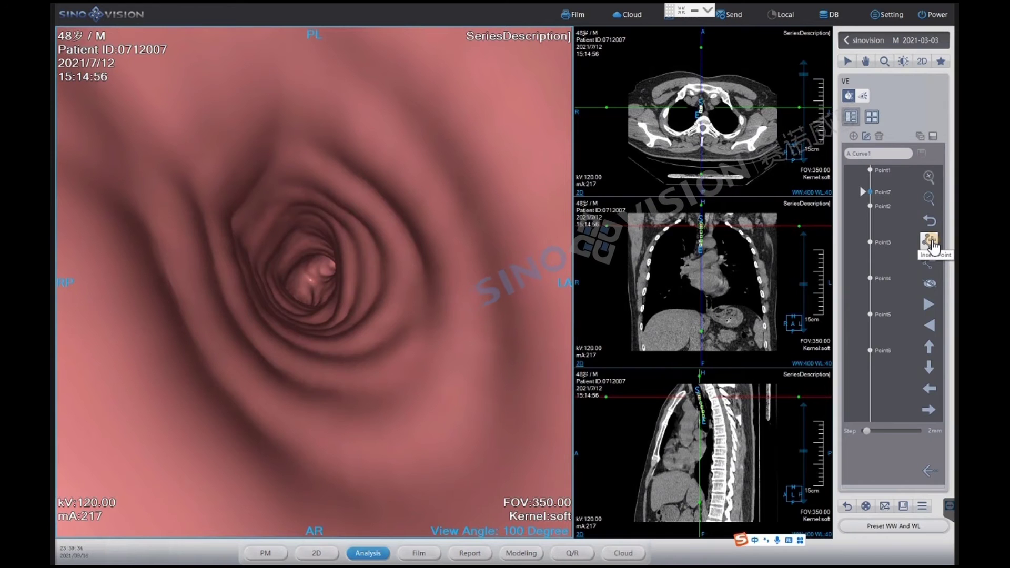
left_click(930, 264)
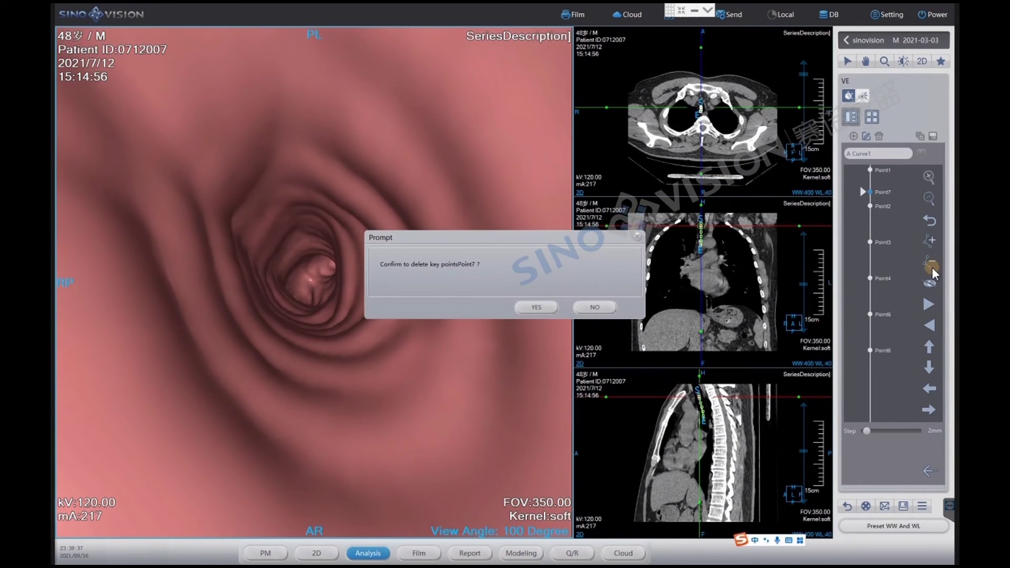
left_click(535, 308)
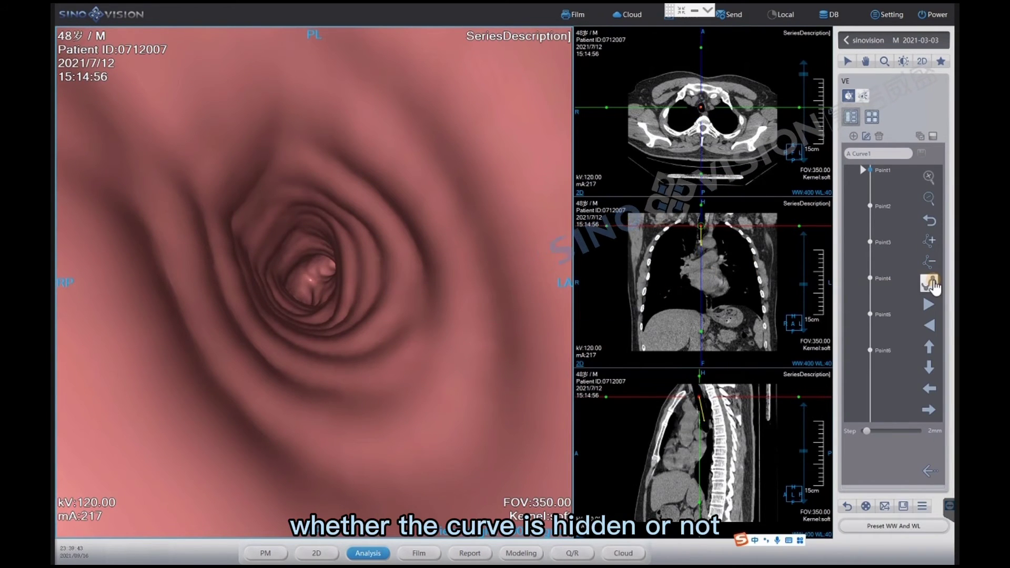
Step: Show Curve1 in the MPR views, roam forward and backward, and tilt the endoscopic view up and down
left_click(932, 284)
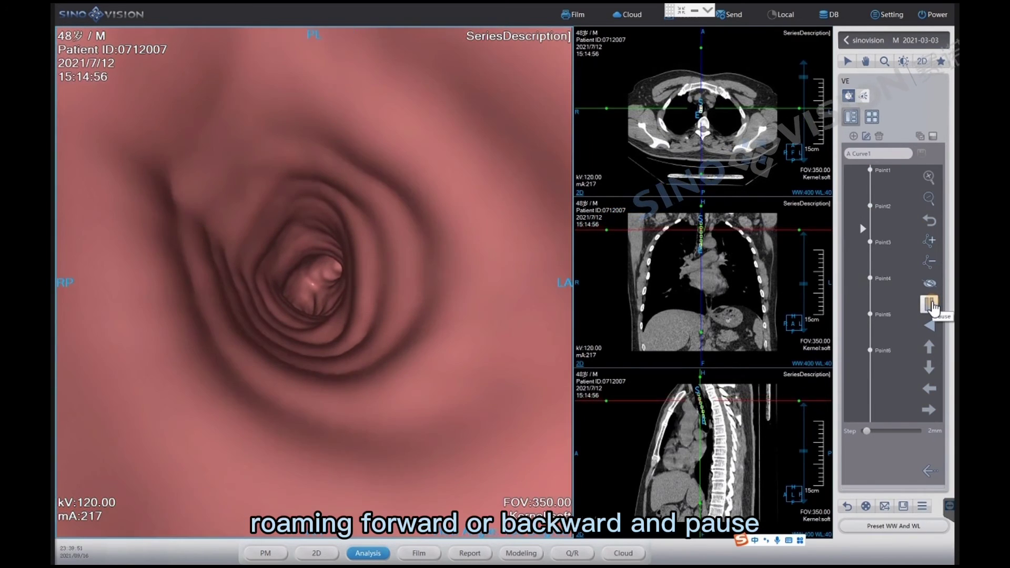
left_click(932, 307)
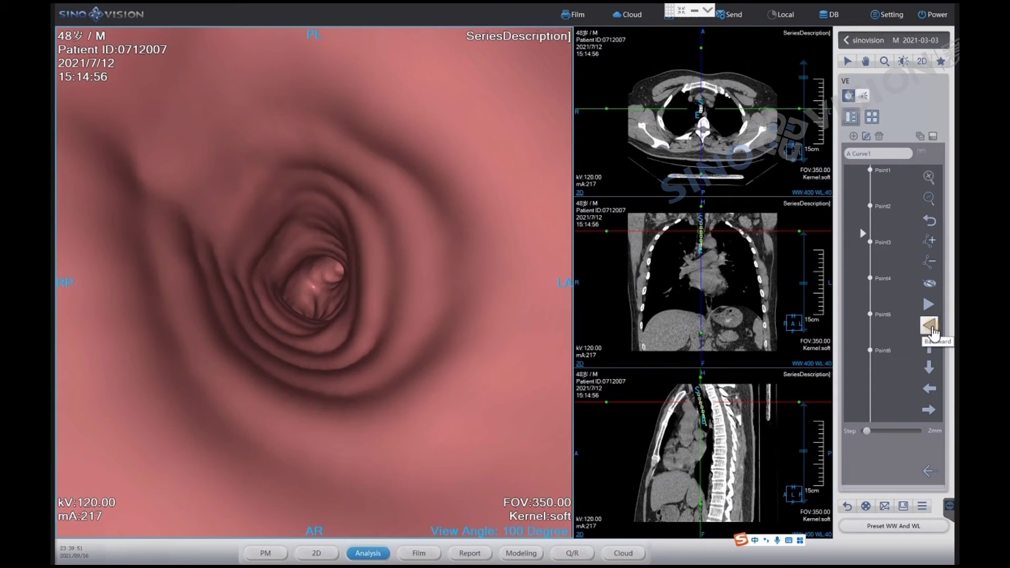
left_click(931, 327)
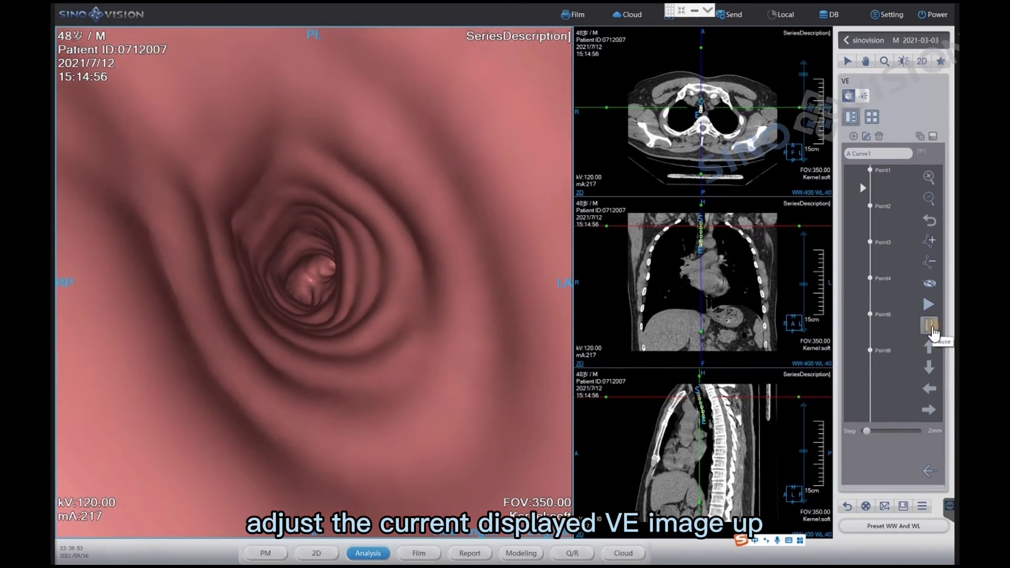
left_click(930, 327)
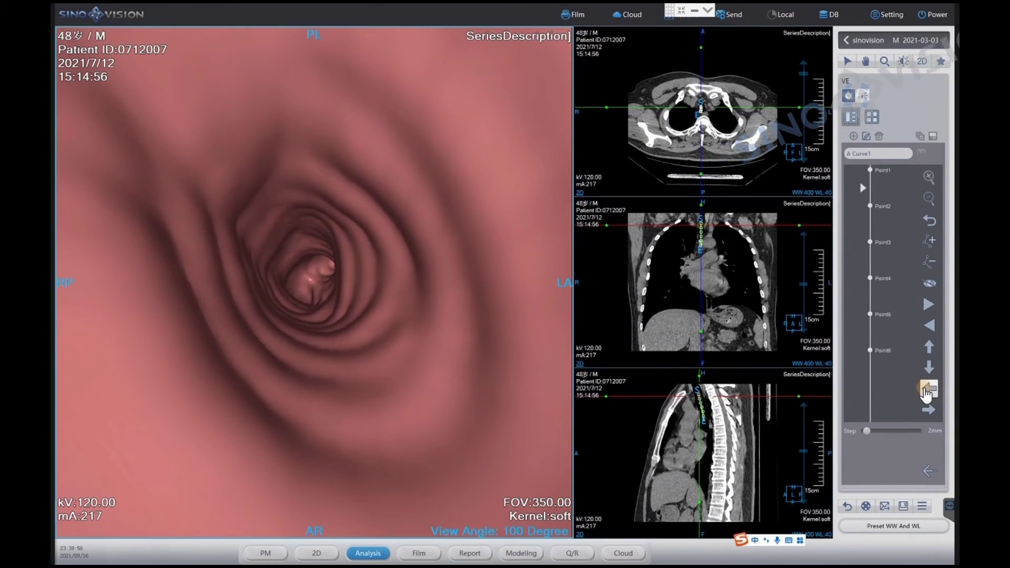
left_click(930, 347)
left_click(930, 348)
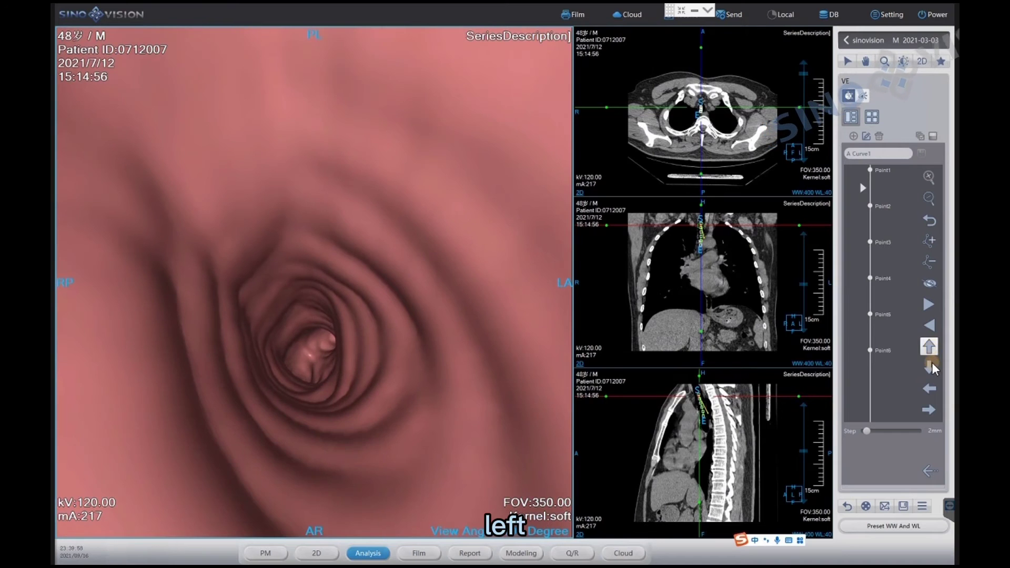
left_click(930, 368)
left_click(931, 368)
Step: Turn the view left and right, change the roaming step length, and save Curve1's path
left_click(930, 388)
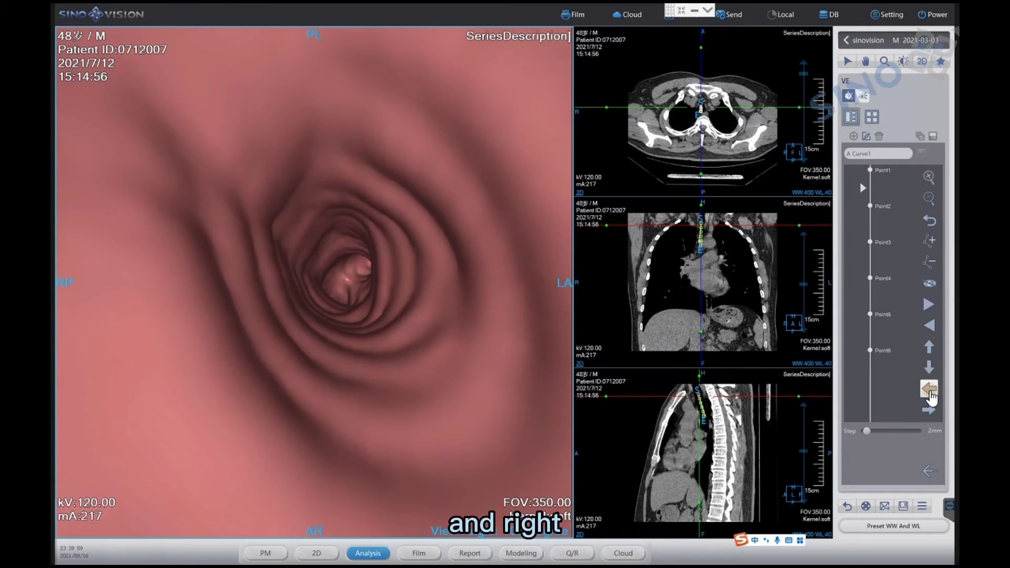
left_click(930, 388)
left_click(930, 410)
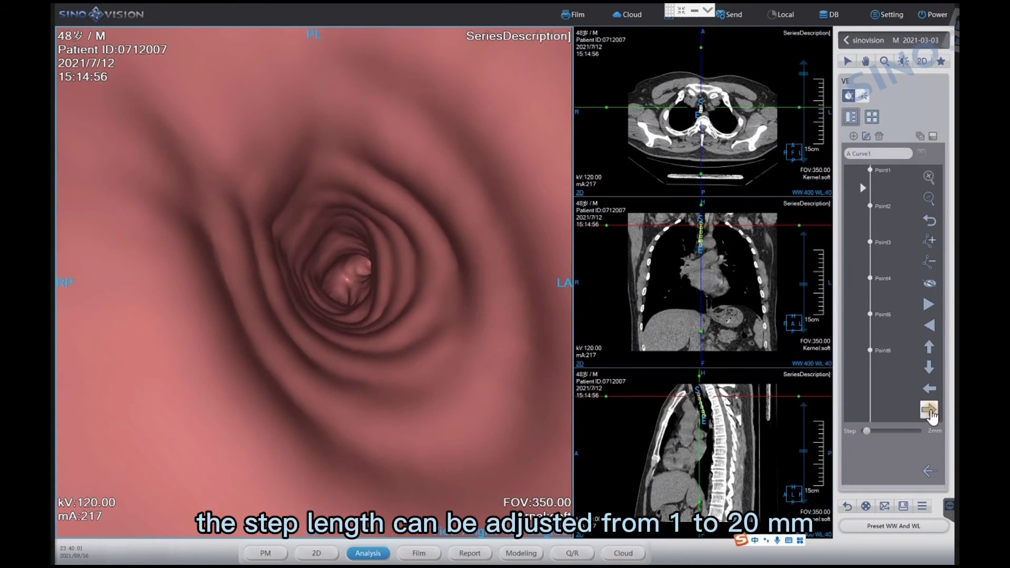
left_click(930, 410)
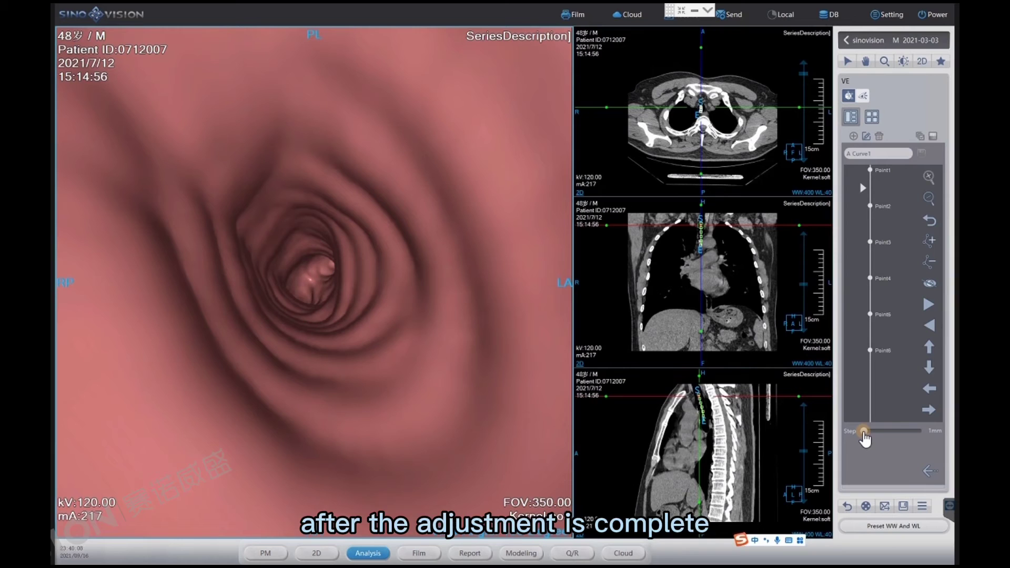
left_click_drag(874, 439, 899, 436)
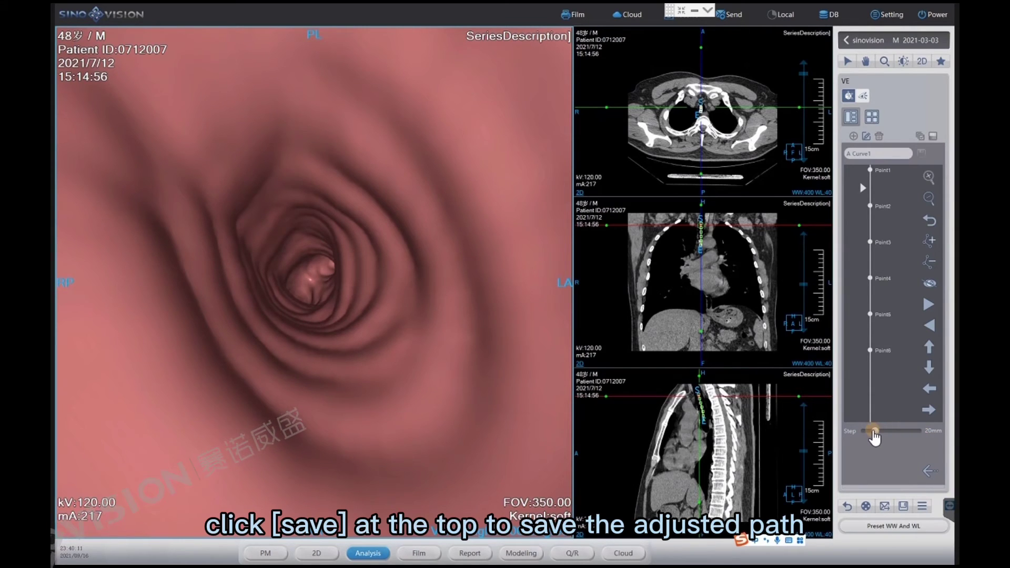
left_click(921, 153)
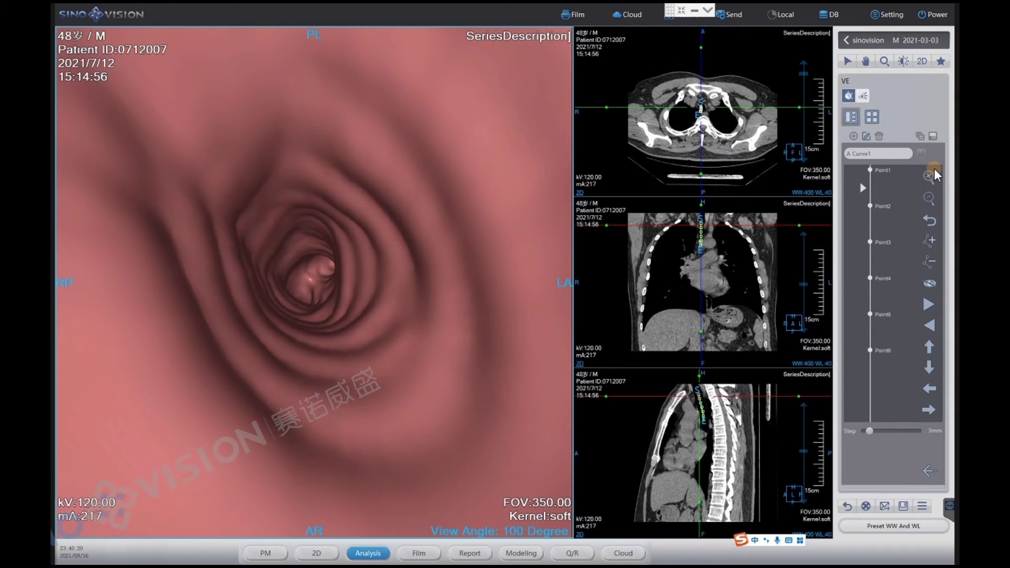
Step: Mark the batch start and end frames along the airway and set 2 mm spacing for 11 images
left_click(894, 153)
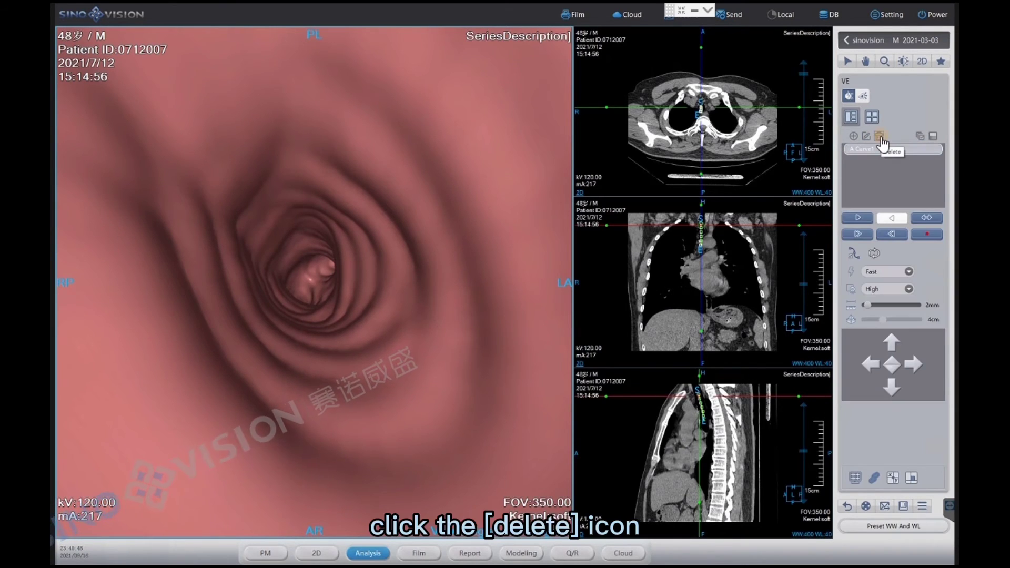
left_click(920, 136)
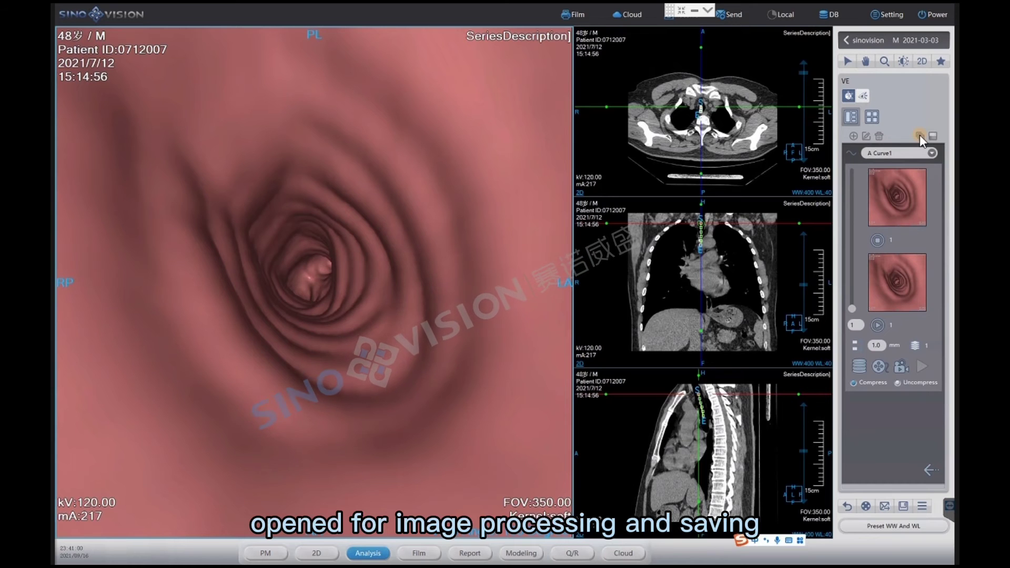
left_click(878, 326)
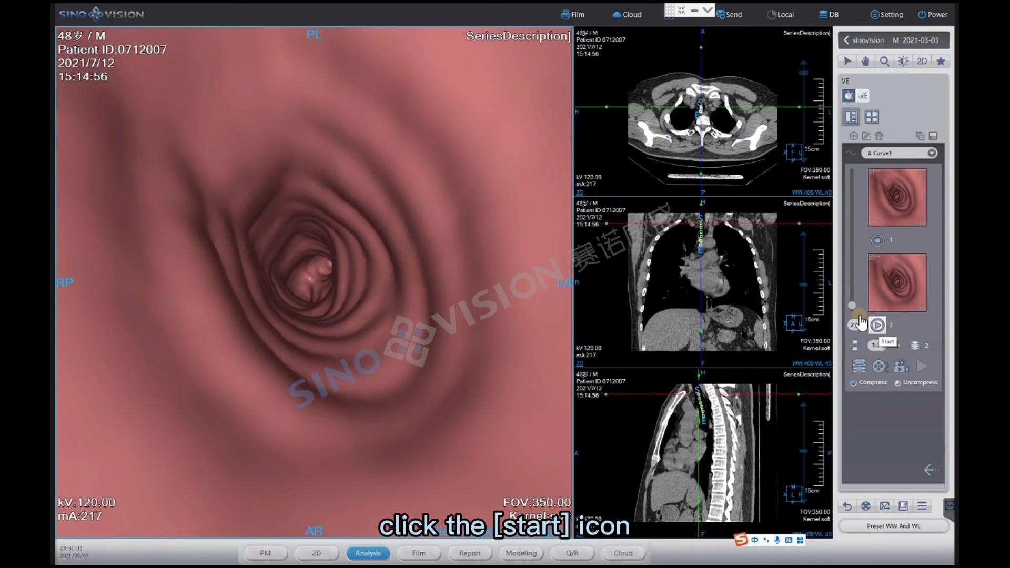
left_click_drag(851, 305, 853, 254)
left_click(878, 241)
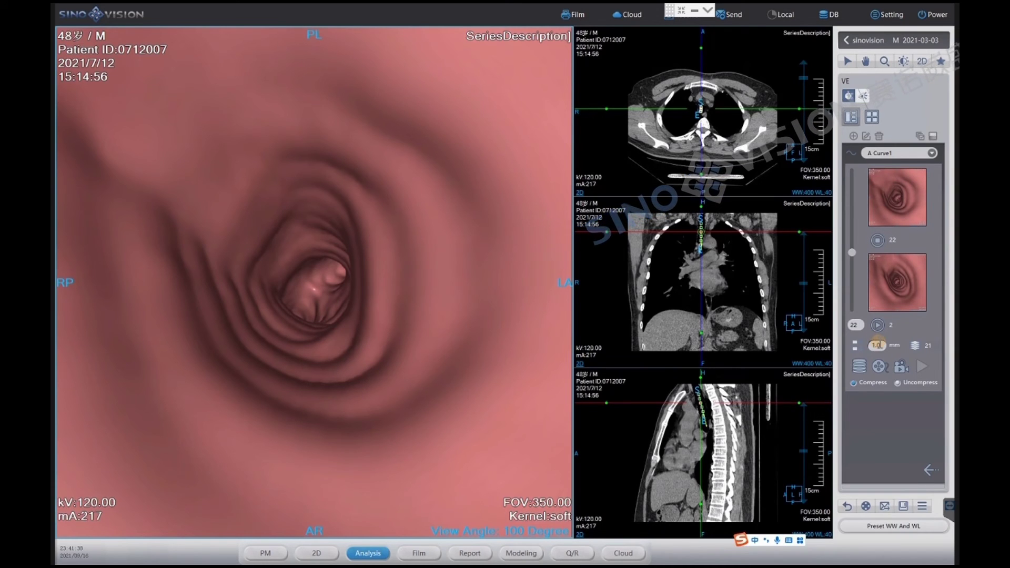
type("2")
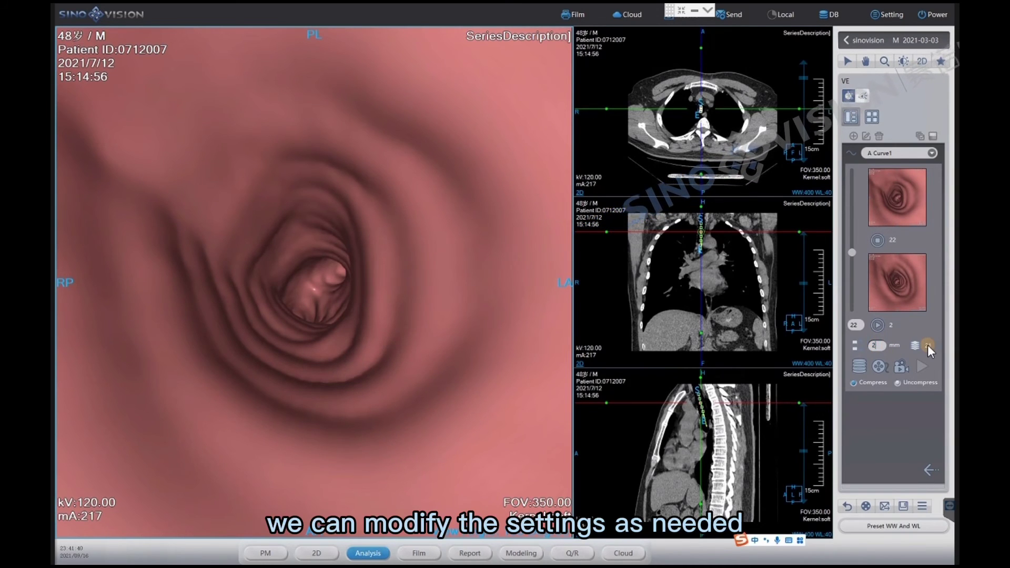
key("Return")
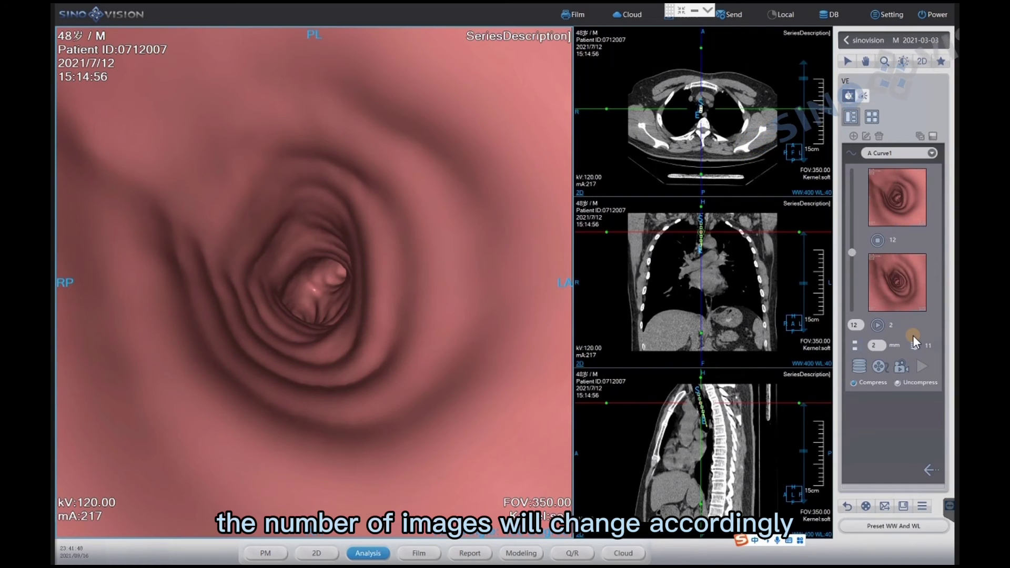
Step: Send the 11-image endoscopy sequence to the database and close the completed save
left_click(863, 366)
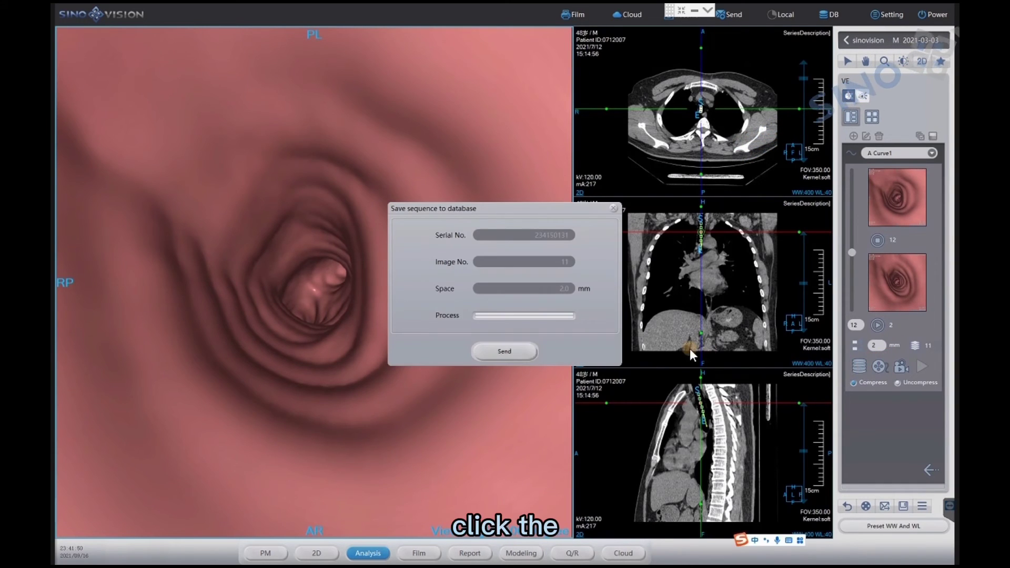
left_click(509, 352)
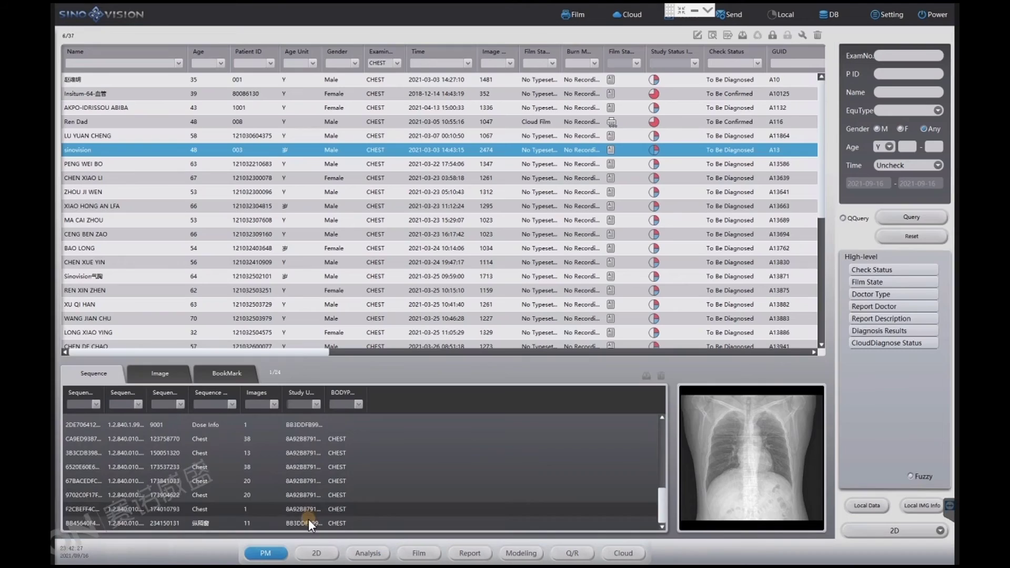
left_click(308, 523)
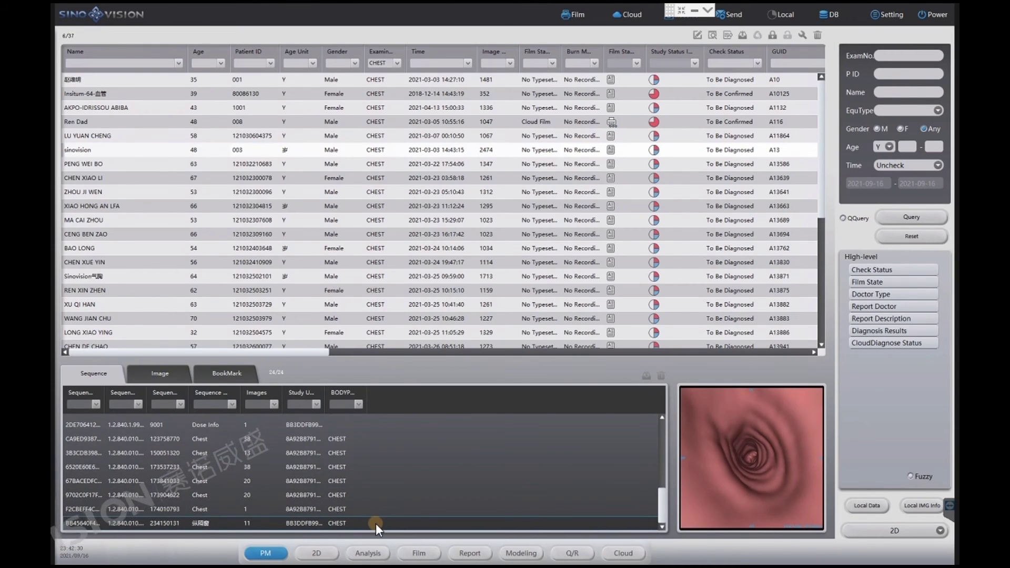
Step: Send the 11 batch endoscopy images to film and review them in the Film tab
left_click(368, 553)
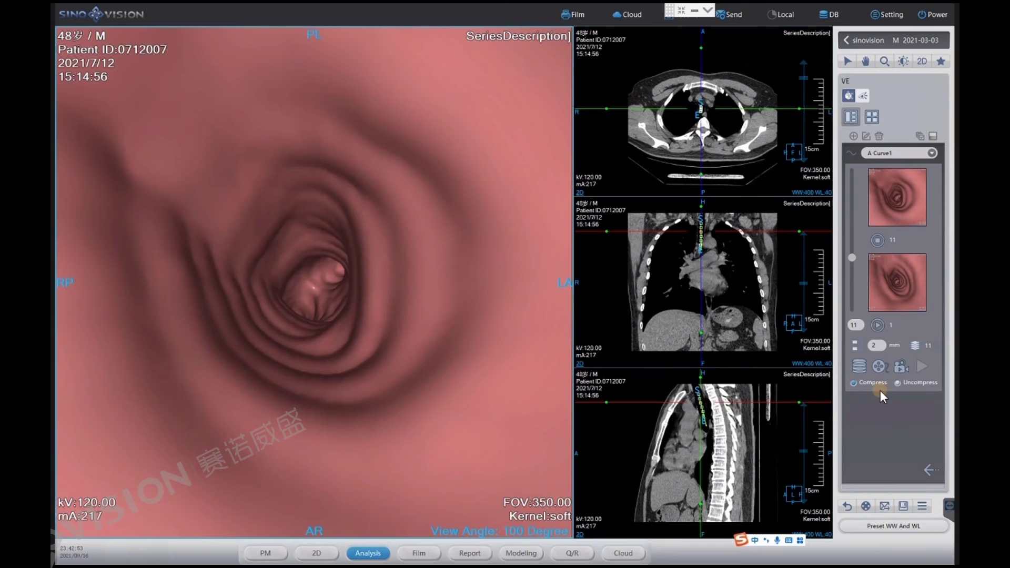
left_click(884, 367)
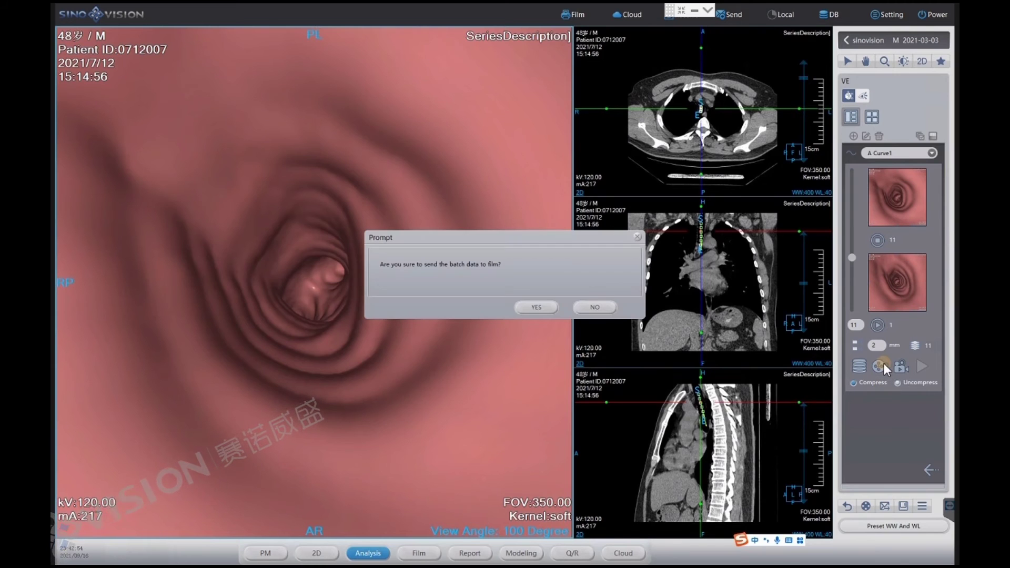
left_click(537, 308)
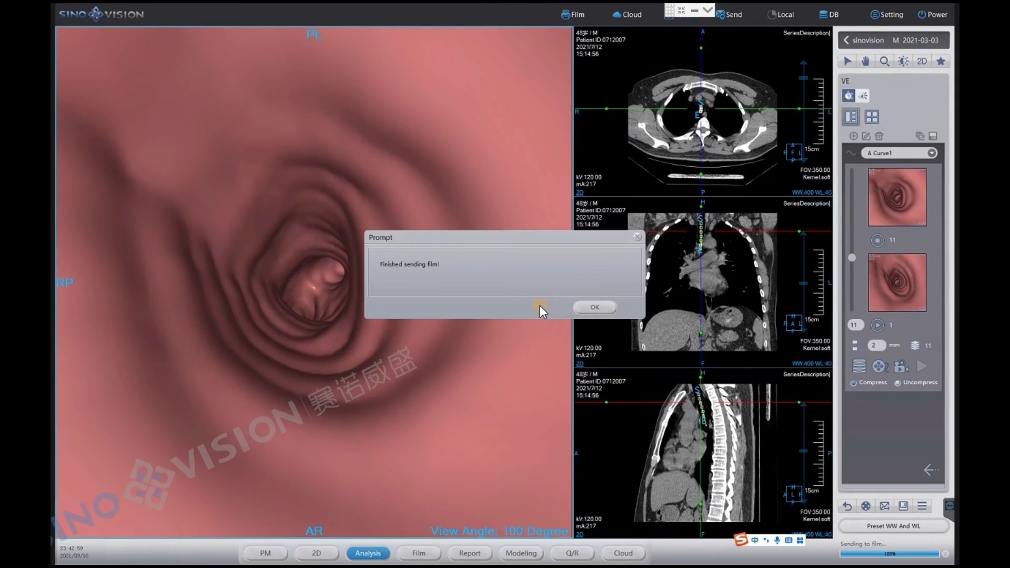
left_click(593, 307)
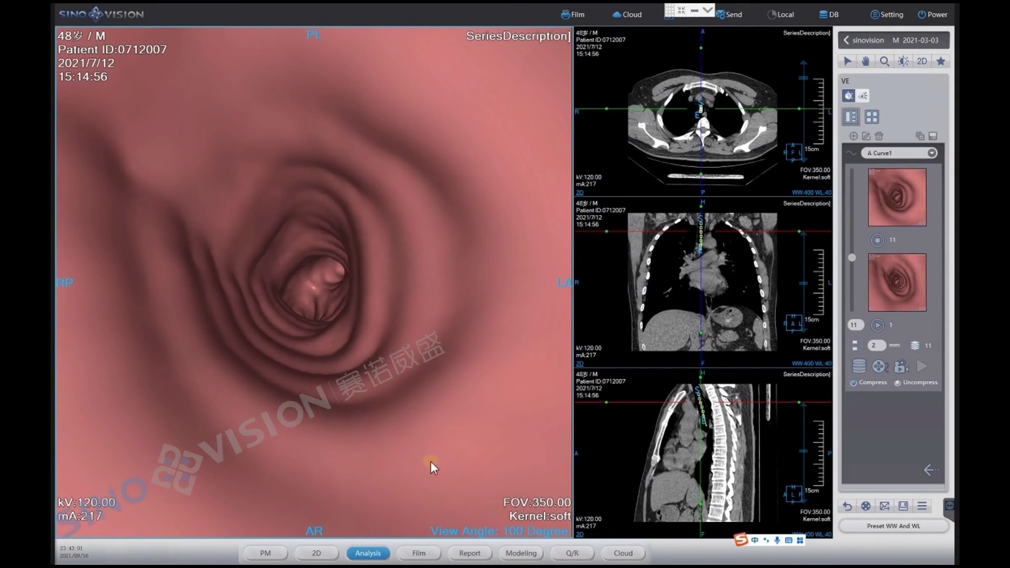
left_click(408, 557)
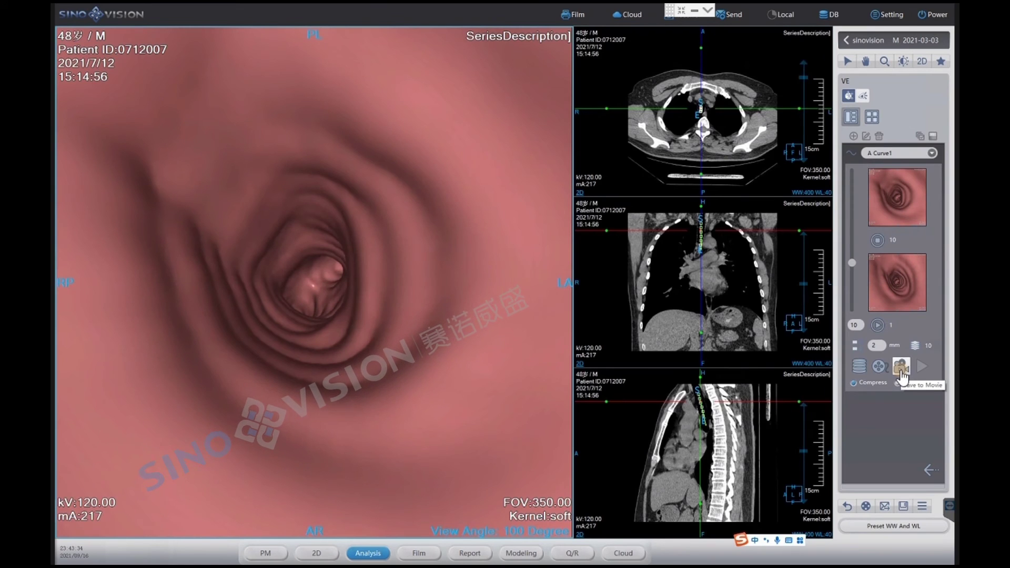
left_click(900, 368)
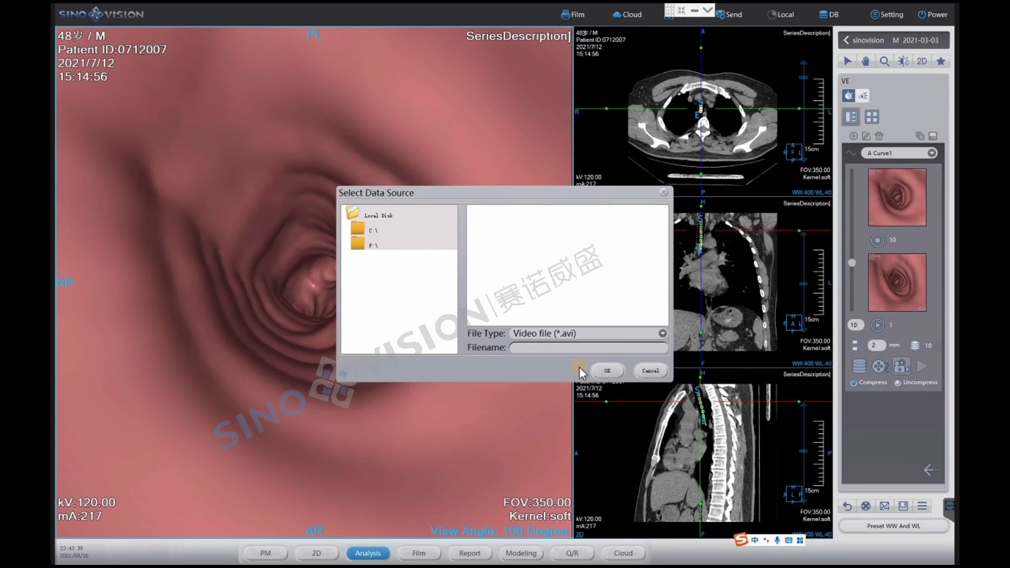
Step: Confirm the AVI movie export and bring back the fly-through navigation settings
left_click(606, 371)
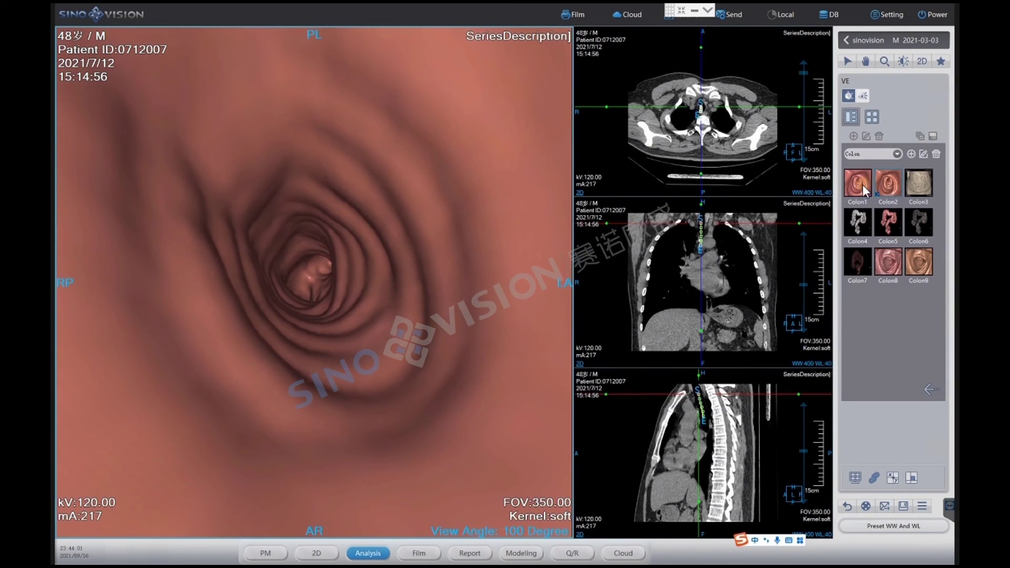
left_click(929, 390)
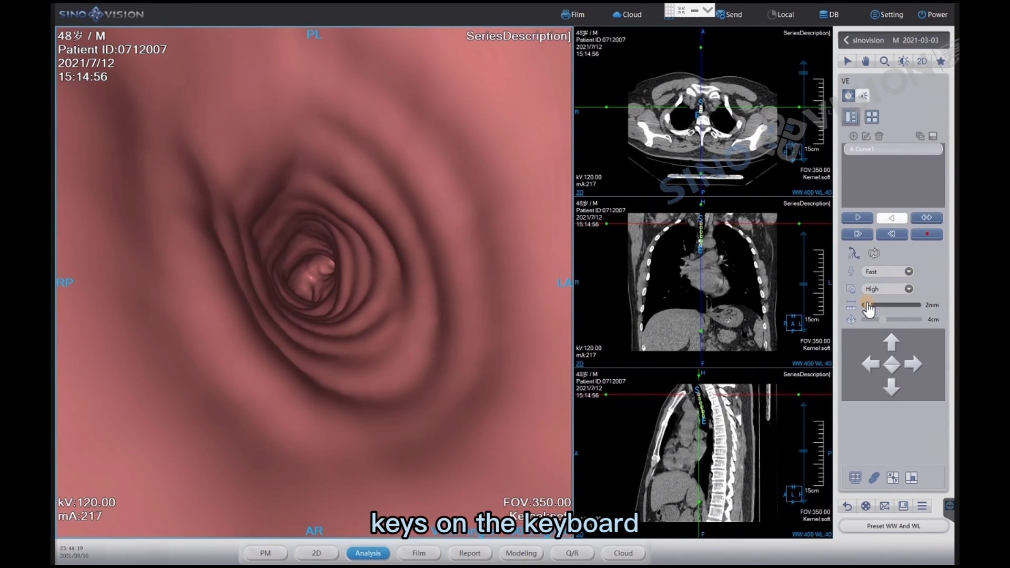
key("Up")
key("Up")
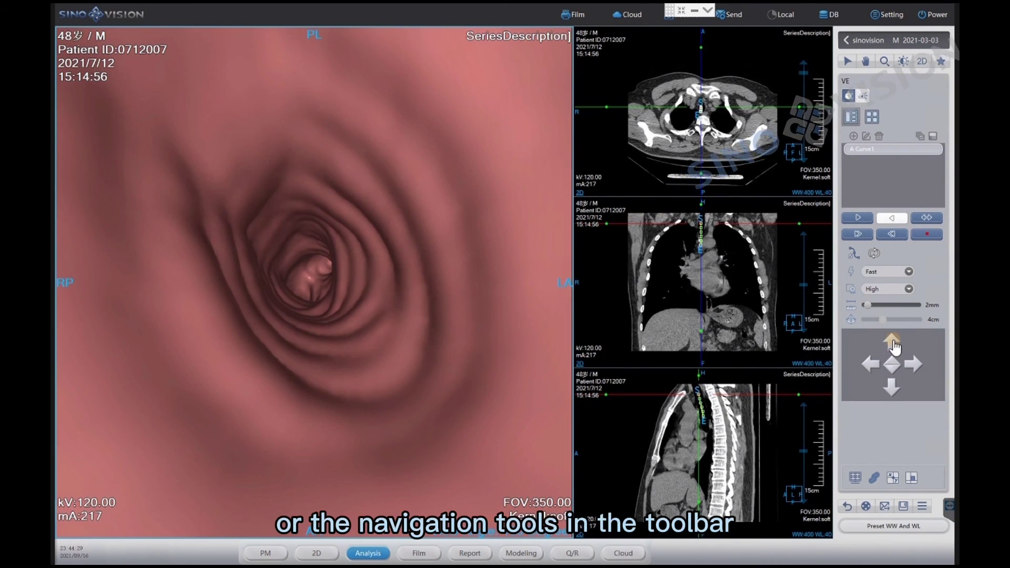
left_click(893, 343)
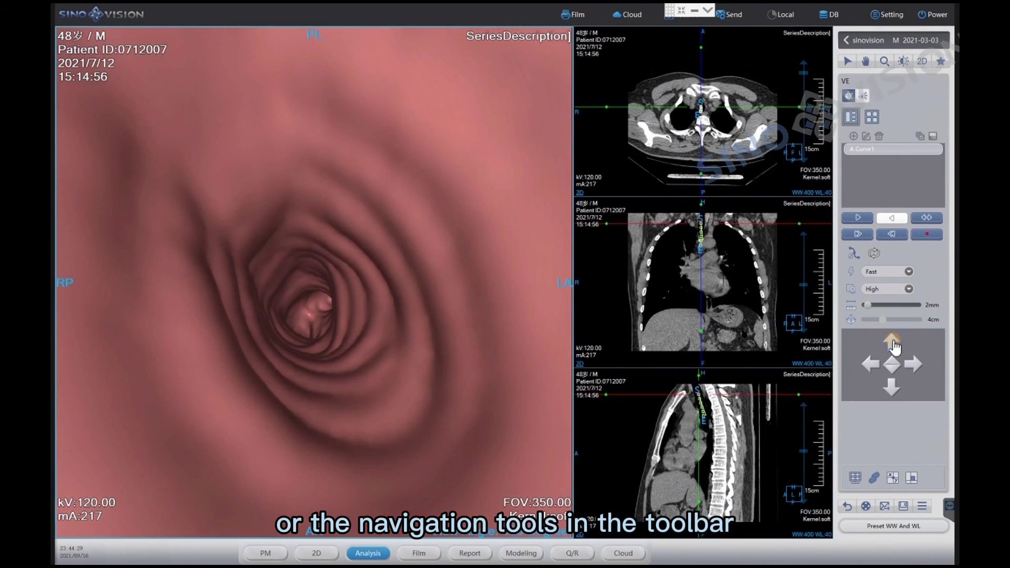
left_click(893, 344)
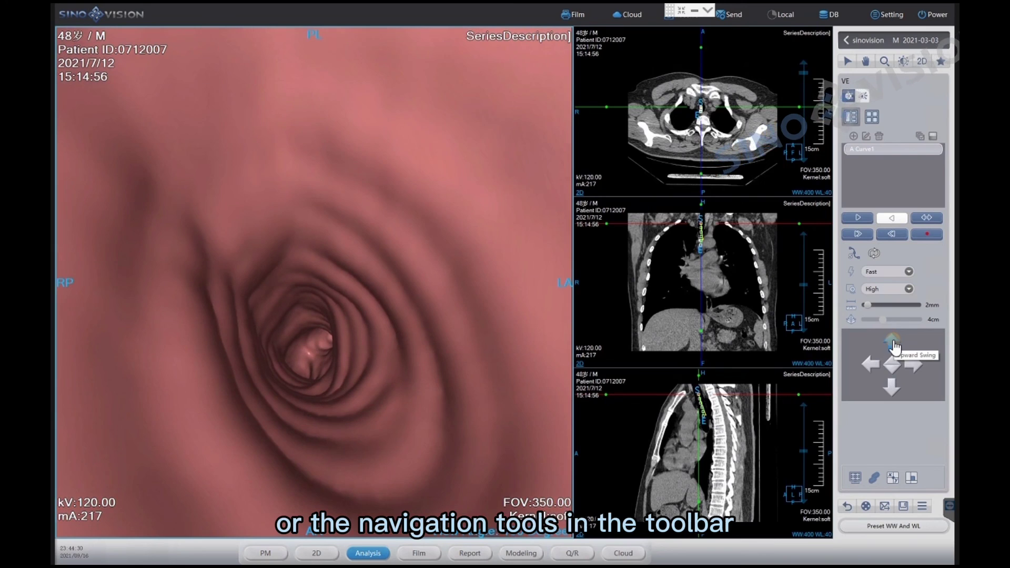
left_click(894, 390)
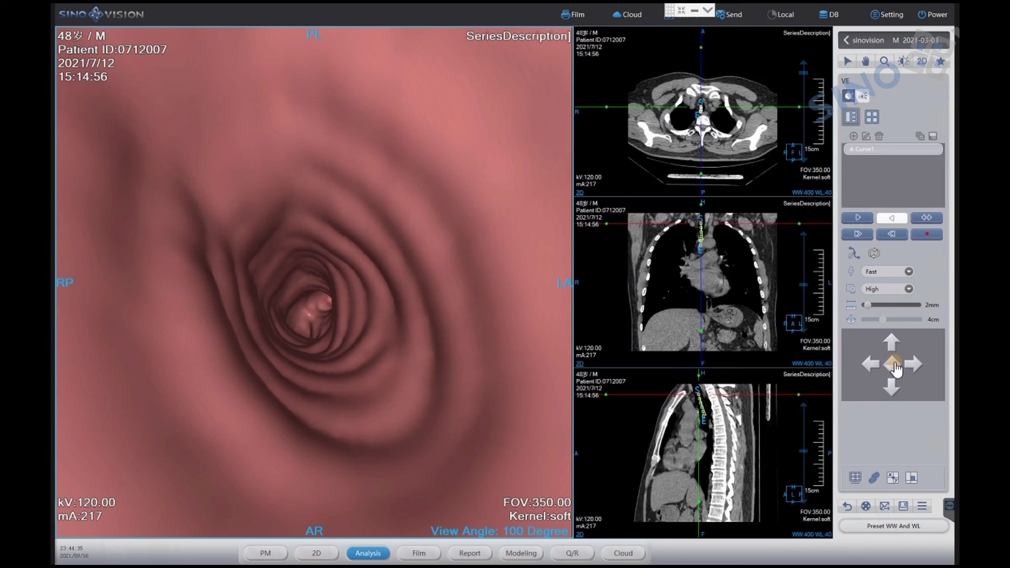
left_click(895, 364)
left_click(895, 367)
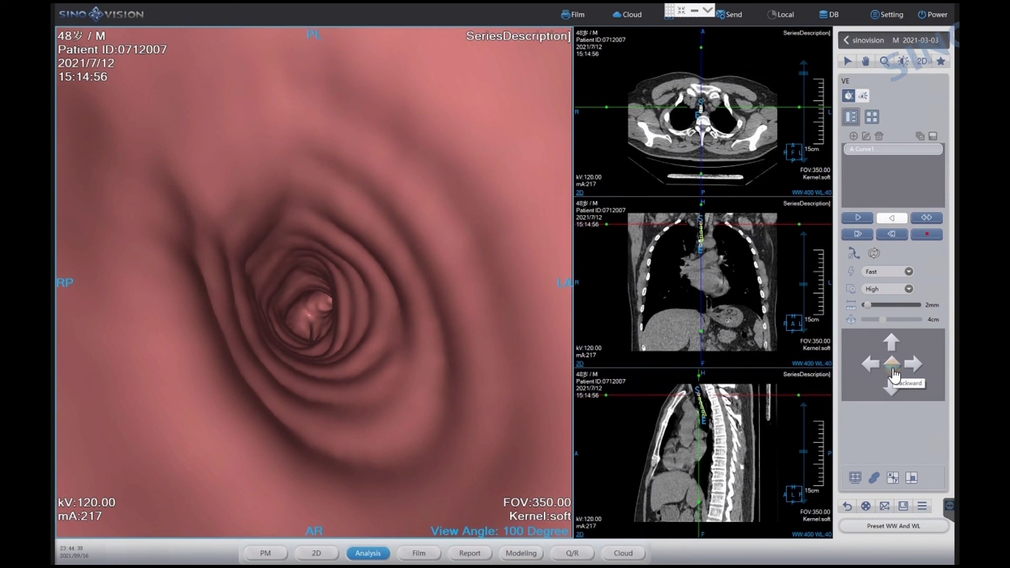
left_click(894, 370)
left_click(895, 375)
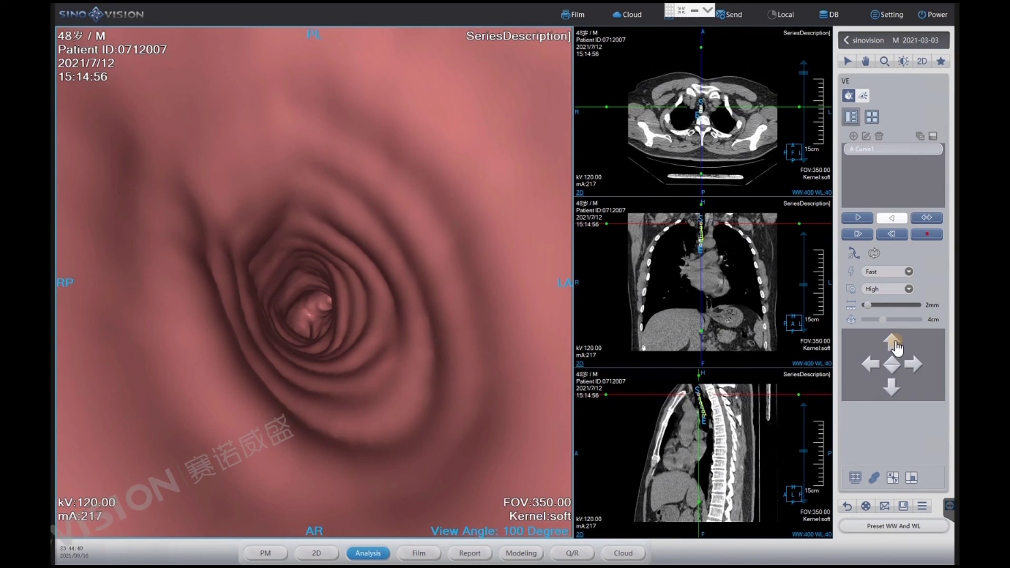
left_click(894, 345)
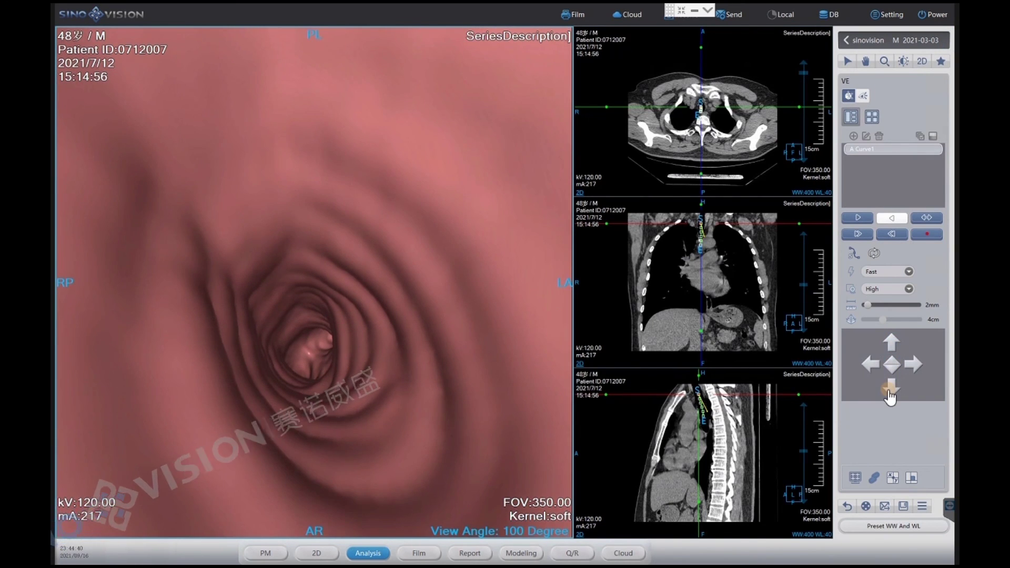
left_click(868, 368)
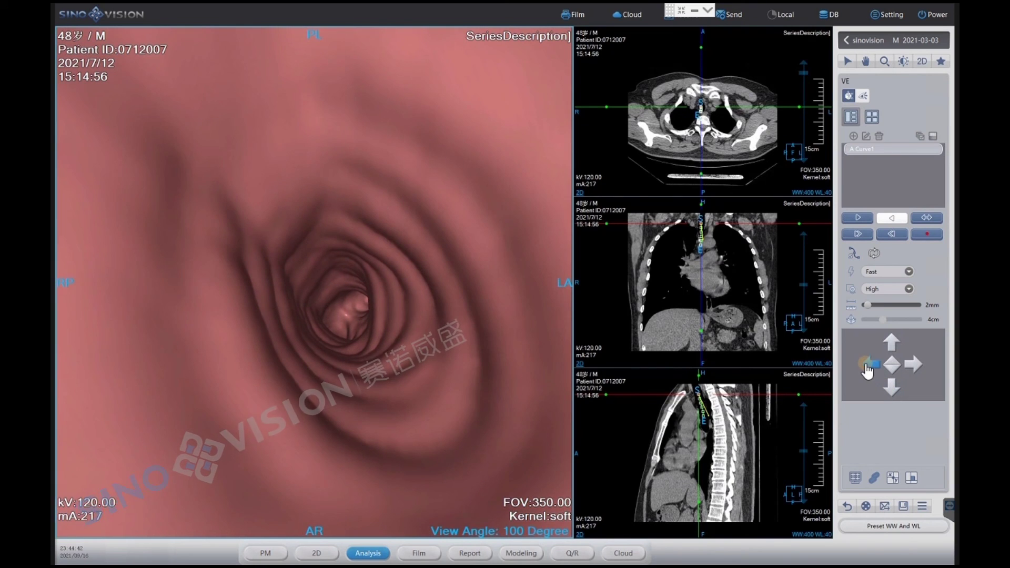
left_click(913, 366)
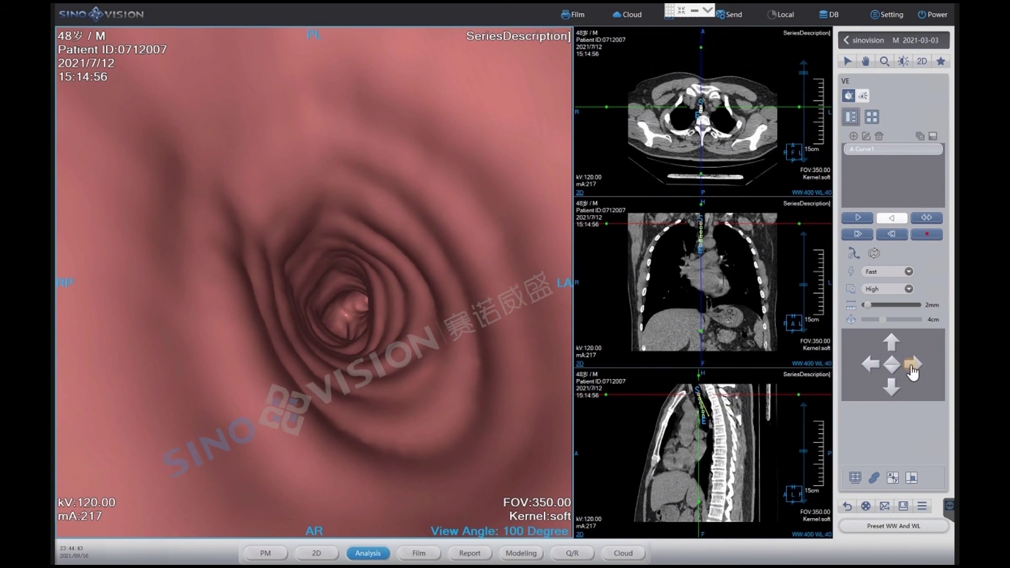